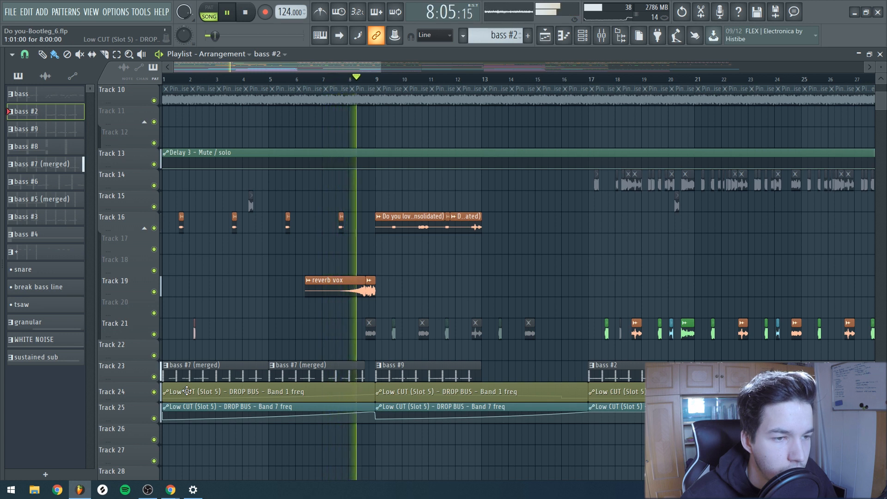
Step: Stop playback and look over the arrangement's intro and buildup tracks from Track 2 down to Track 56
key(ctrl+s)
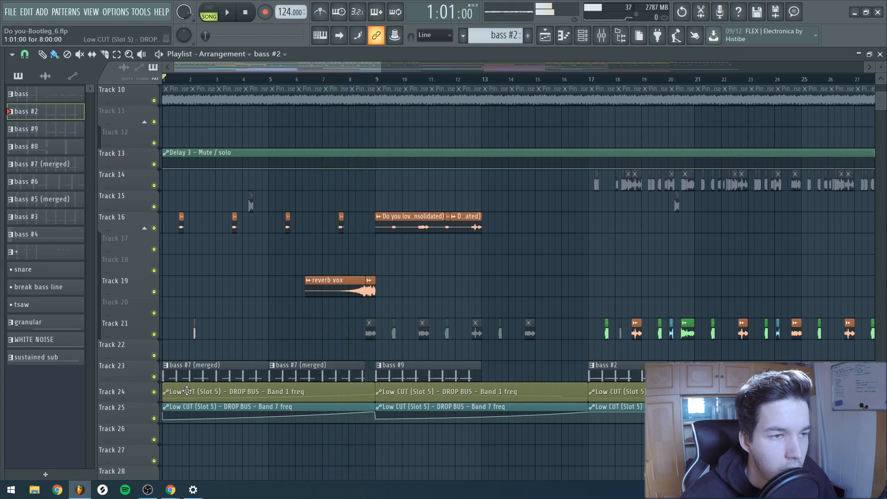
scroll(185, 390, up, 4)
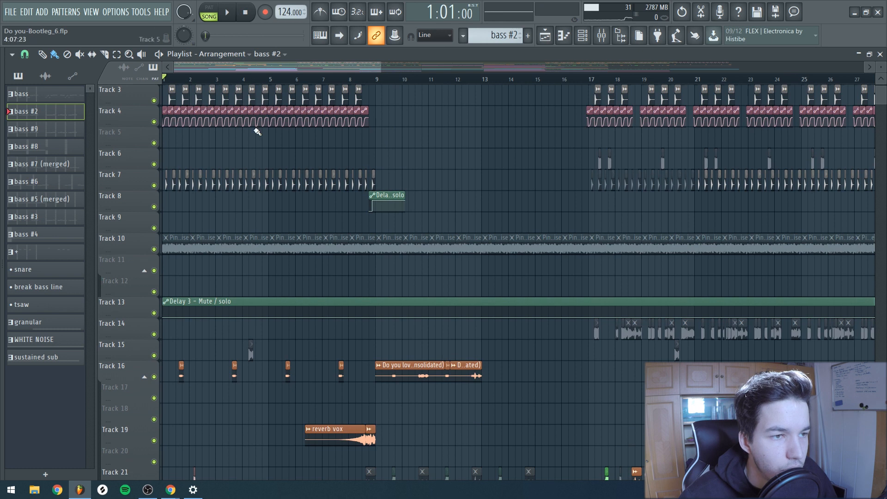
scroll(254, 158, down, 5)
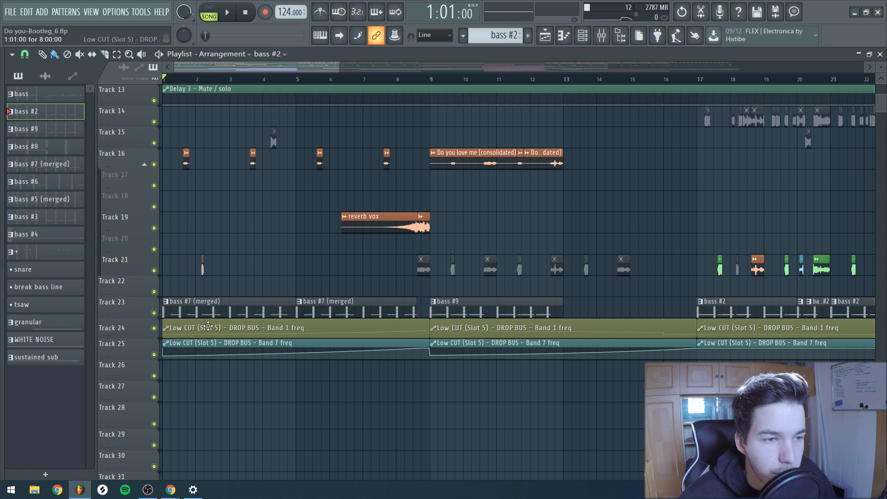
scroll(229, 353, down, 6)
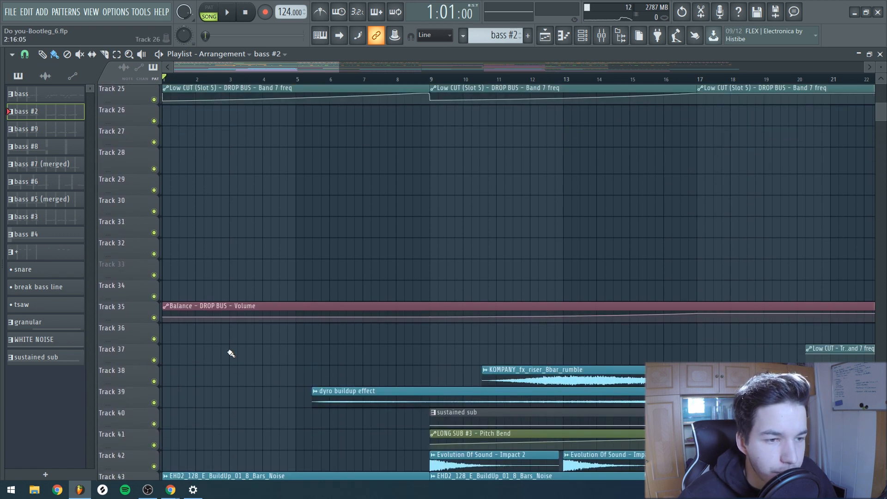
scroll(229, 353, down, 4)
scroll(227, 352, down, 3)
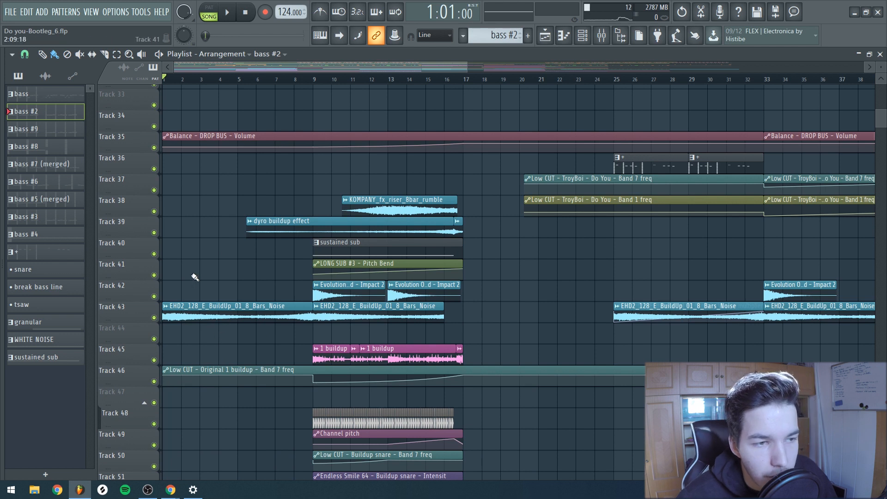
scroll(221, 346, down, 3)
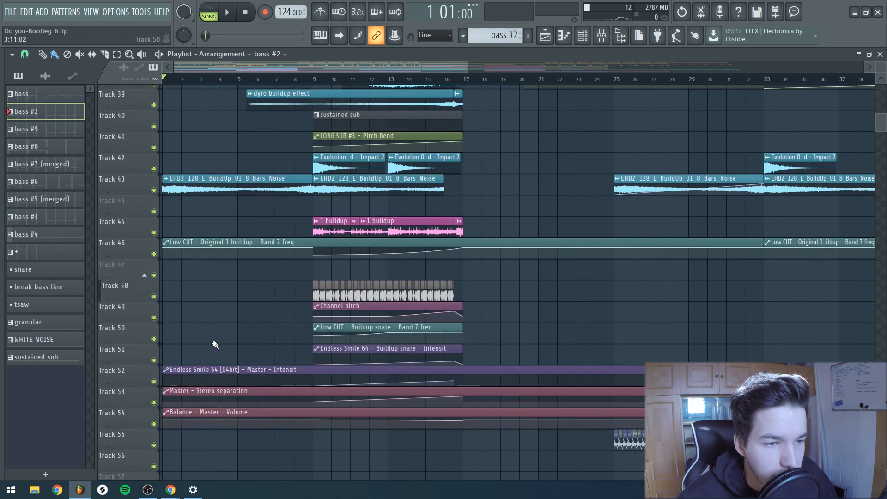
scroll(215, 349, up, 4)
scroll(215, 352, up, 15)
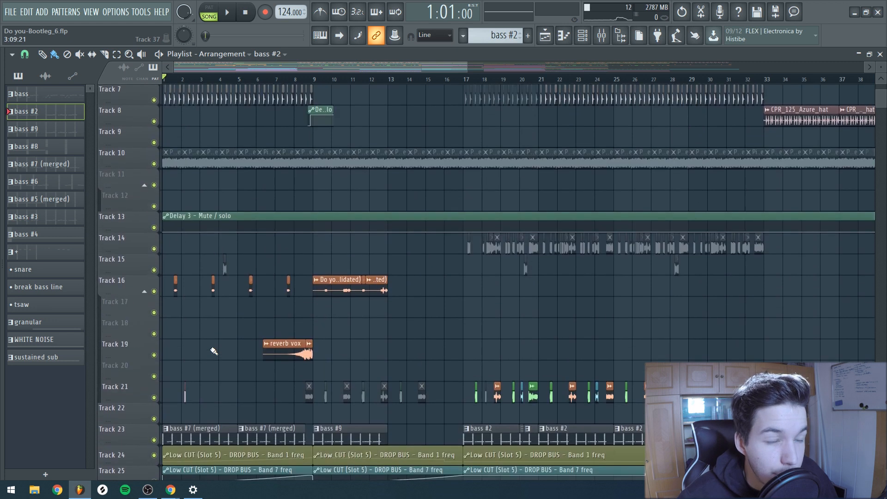
scroll(215, 355, up, 7)
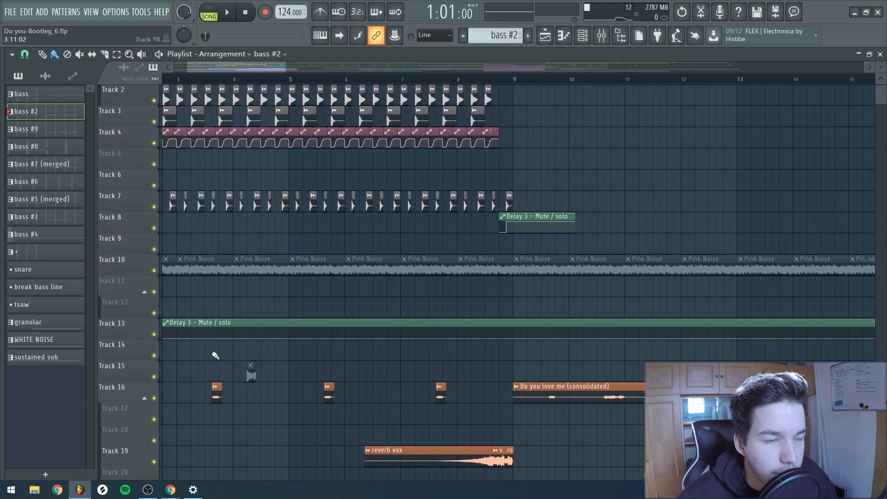
scroll(215, 352, down, 6)
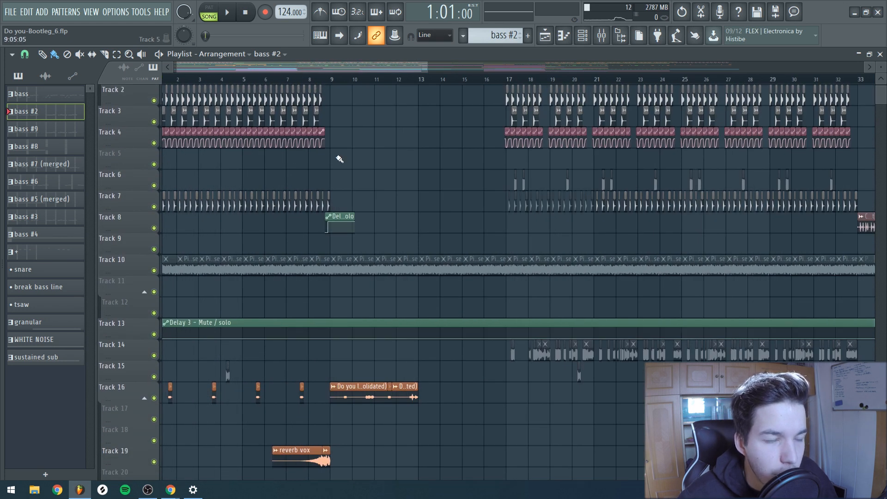
scroll(340, 160, down, 3)
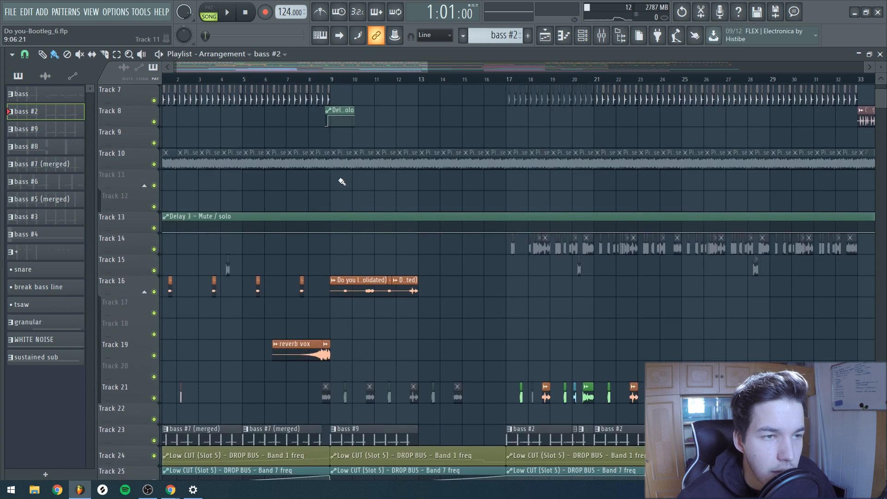
Step: Play the buildup from just before bar 9, at position 8:11, and stop playback when it nears bar 17
scroll(342, 182, up, 4)
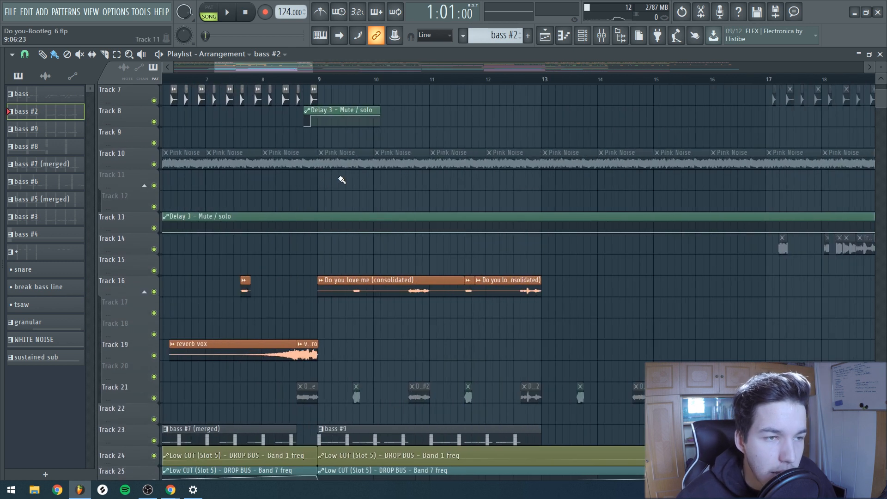
click(302, 79)
key(space)
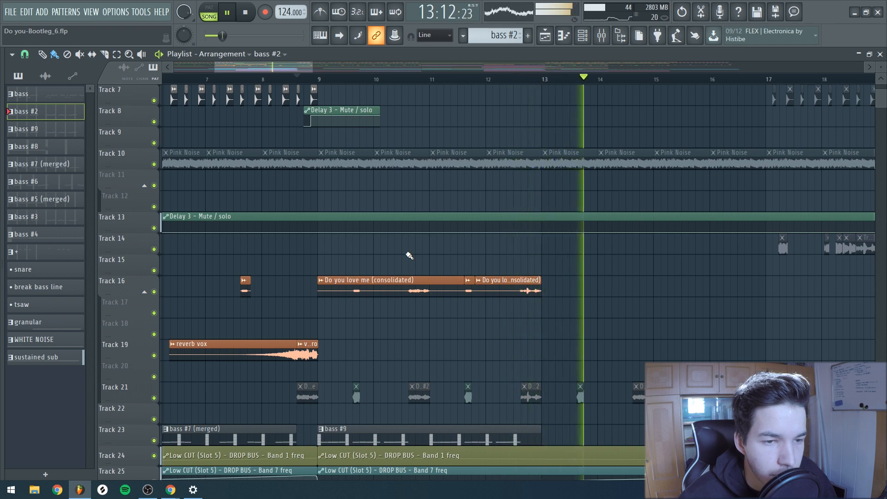
scroll(409, 256, down, 1)
scroll(409, 256, down, 4)
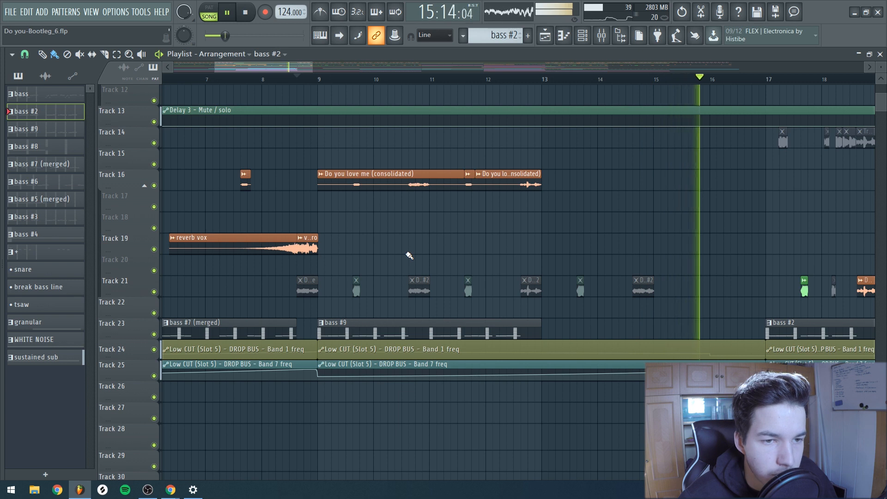
key(space)
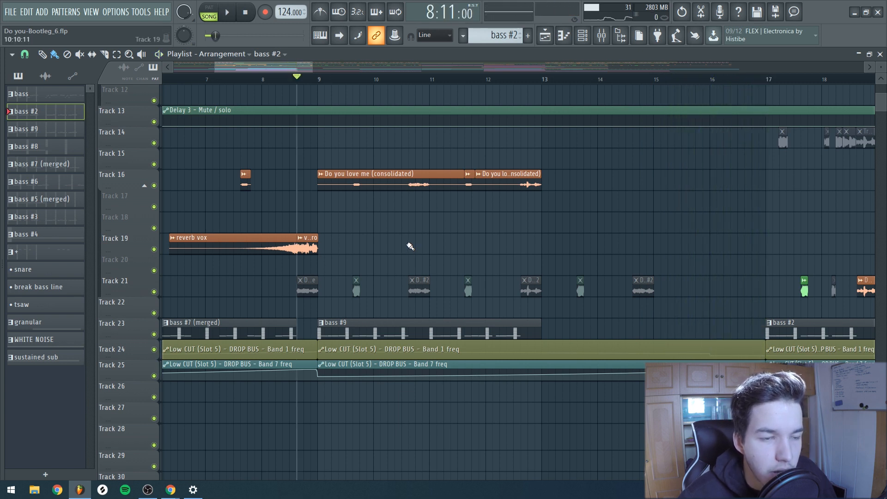
Step: Solo the buildup snare on Track 48 together with its automation Tracks 49 and 50, and play it briefly
scroll(410, 246, down, 5)
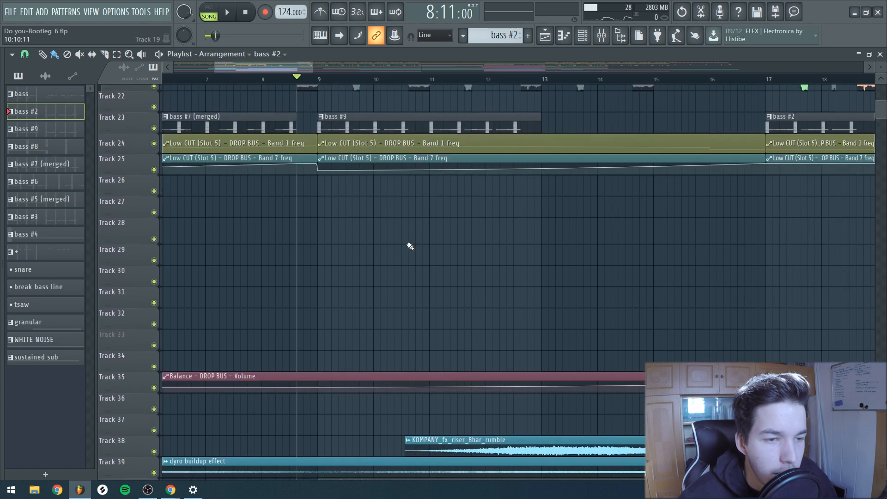
scroll(277, 323, down, 3)
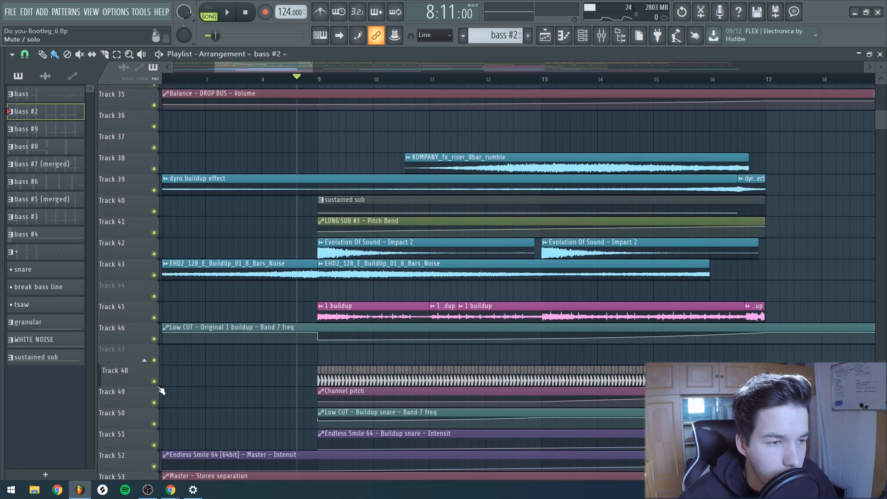
ctrl+click(154, 381)
click(154, 403)
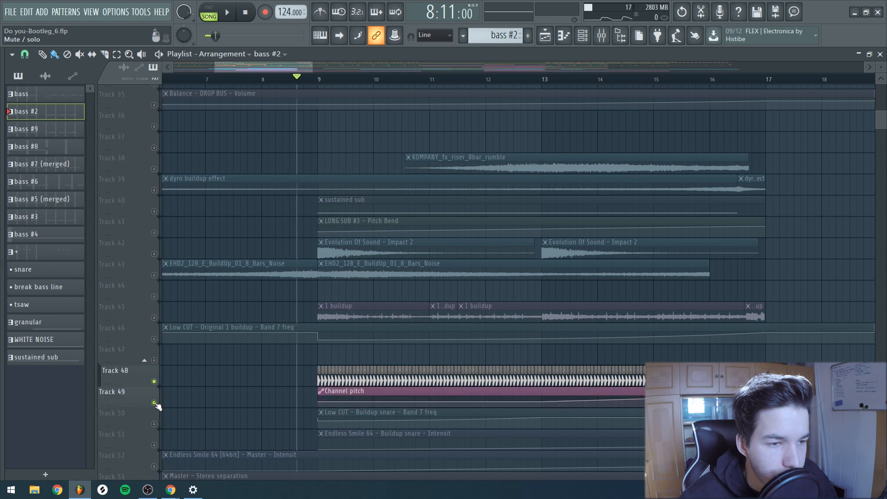
click(154, 423)
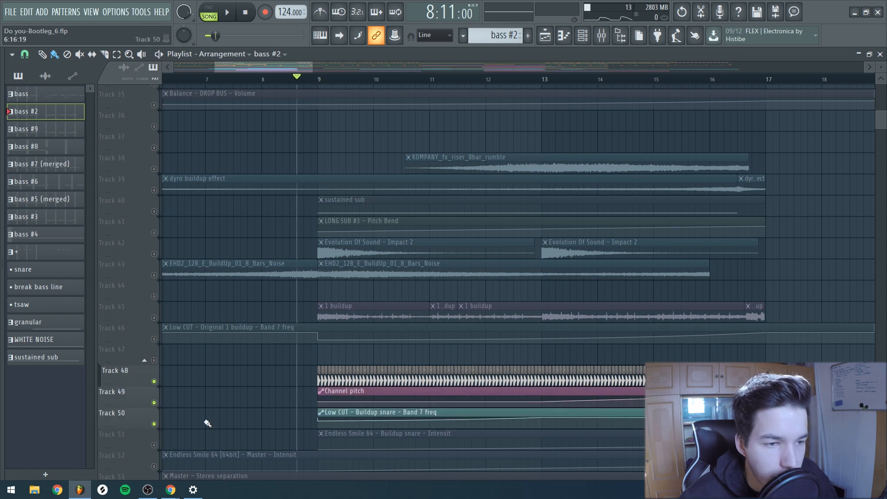
key(space)
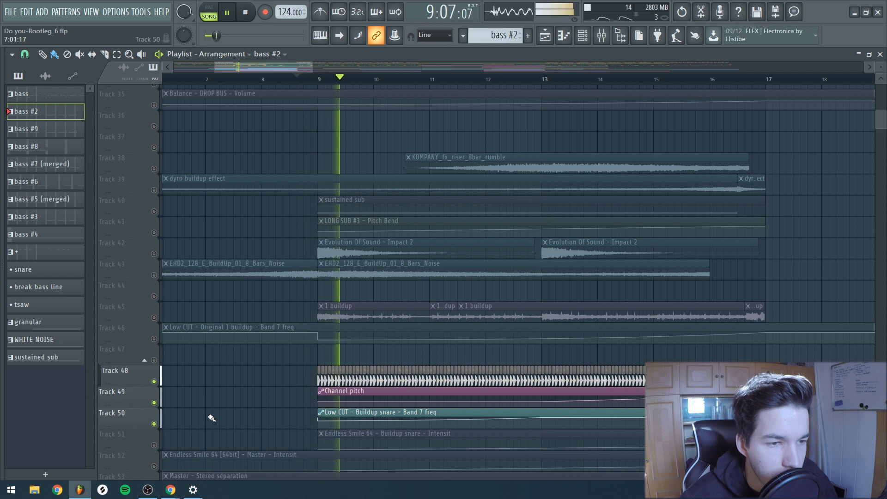
key(space)
Step: Enable the bass patterns on Track 23 and their Low CUT automation clips on Tracks 24 and 25
scroll(211, 419, up, 6)
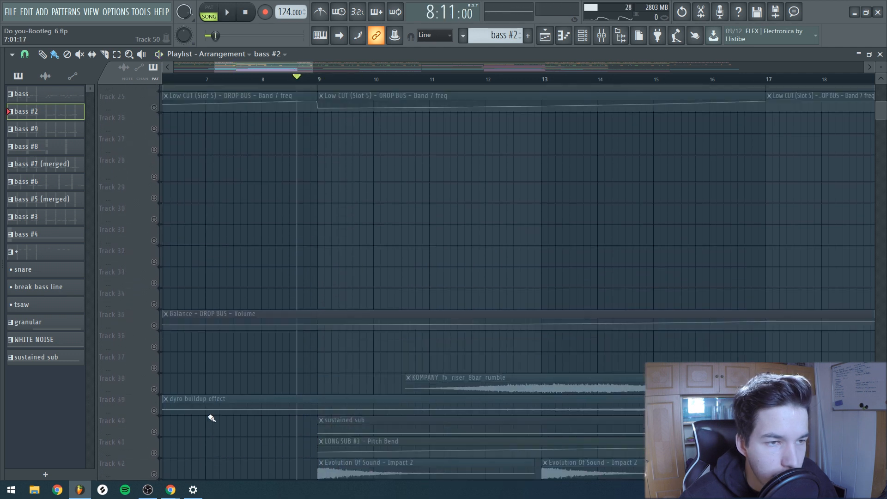
scroll(212, 418, up, 3)
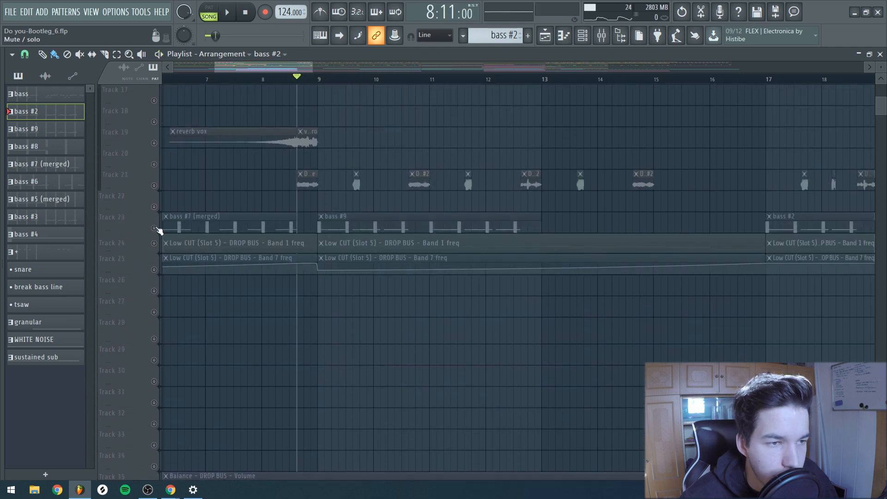
click(154, 229)
click(154, 244)
click(154, 270)
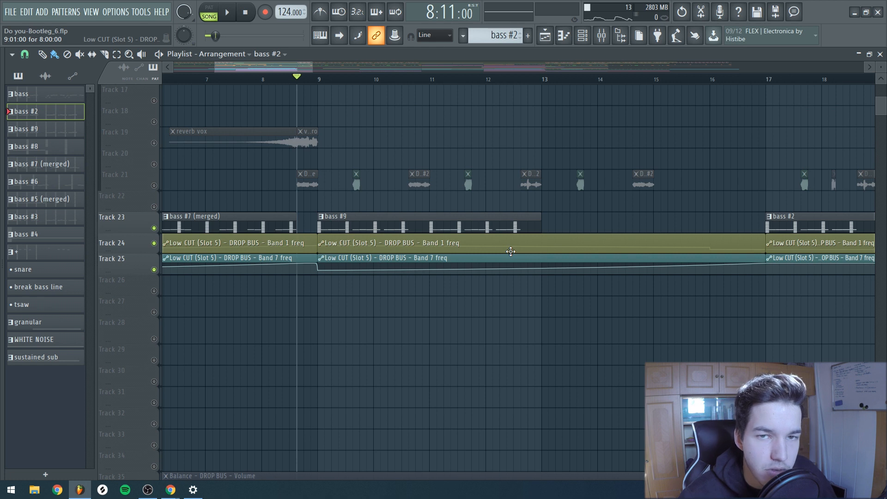
Step: Solo Track 16, play its vocal clips from just before bar 9, and stop playback
scroll(511, 252, up, 4)
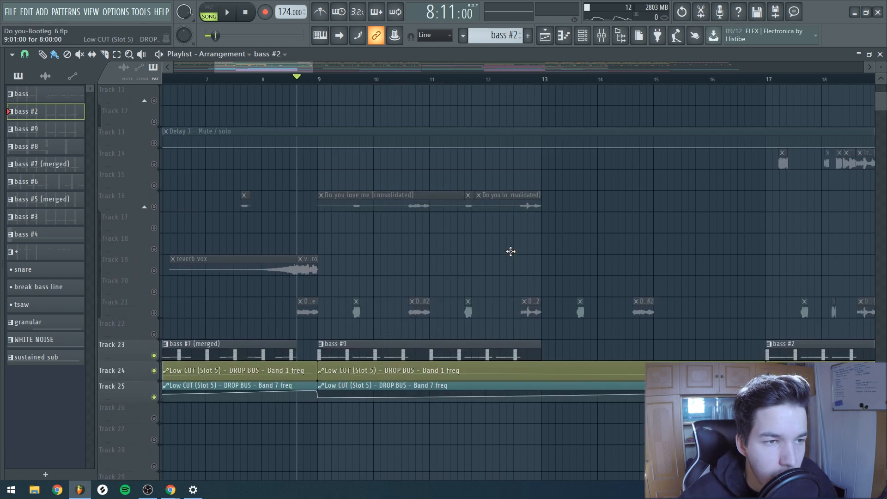
right_click(154, 270)
click(322, 82)
key(space)
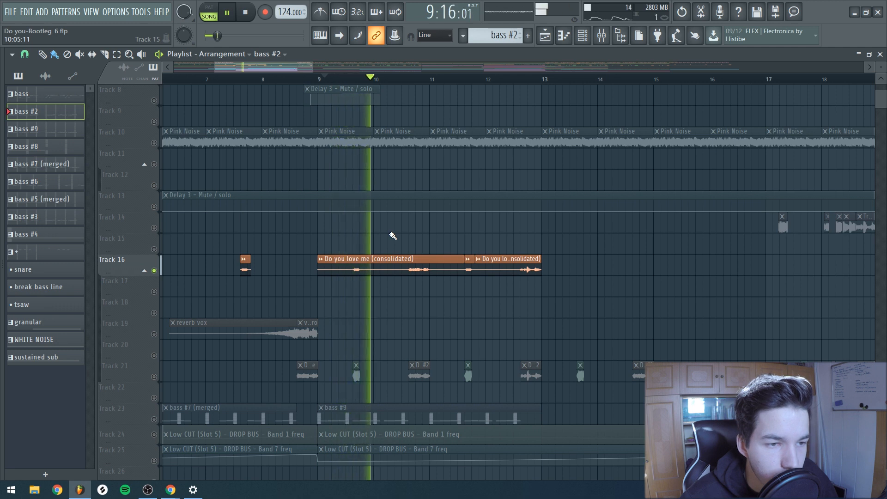
key(space)
click(246, 13)
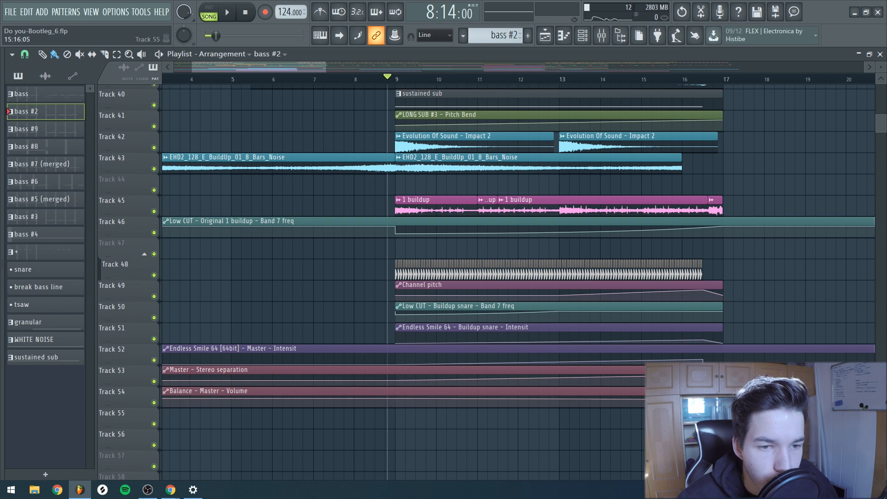
scroll(732, 418, up, 5)
scroll(731, 418, down, 4)
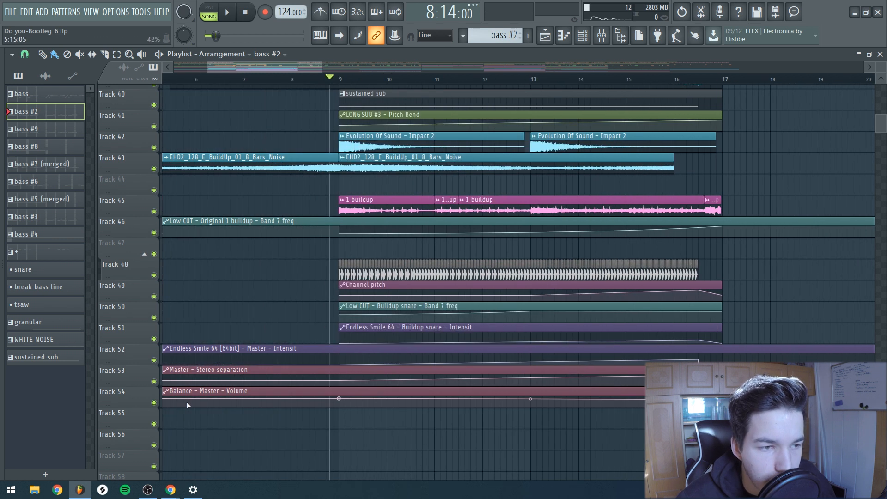
drag(133, 403, 133, 479)
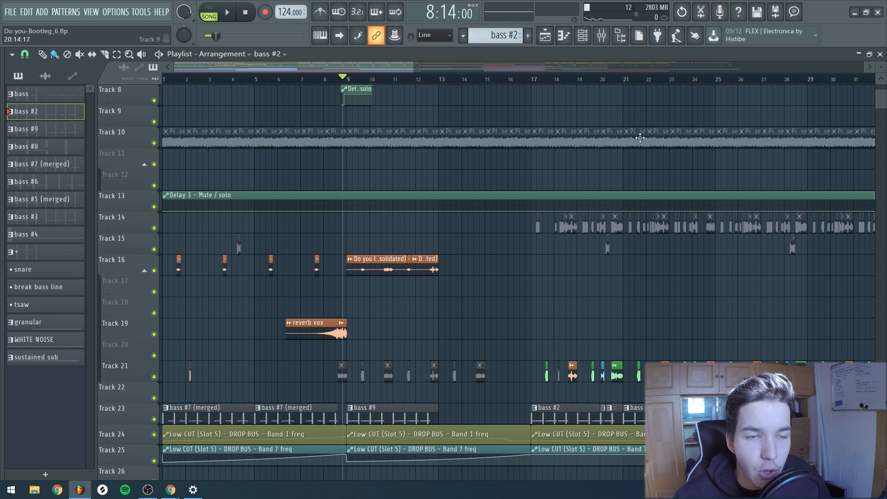
Step: Play the transition into the drop from position 16:11, just before bar 17, and stop playback
scroll(589, 222, up, 3)
click(421, 79)
key(space)
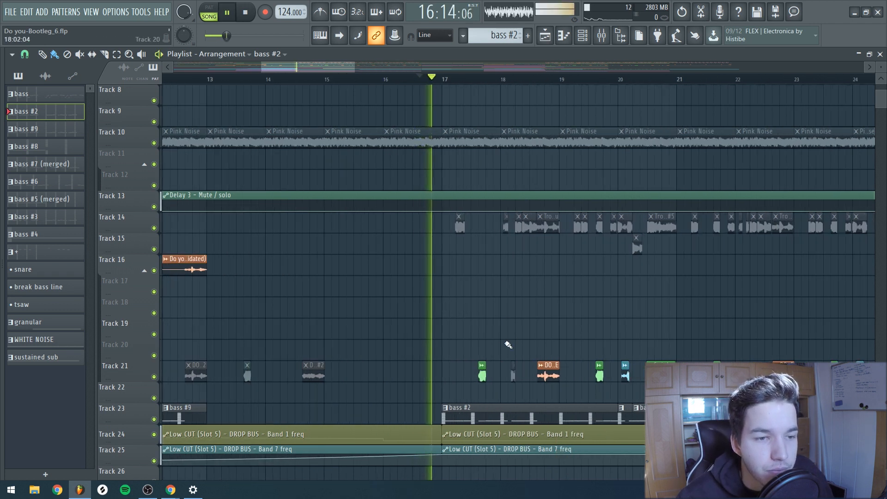
scroll(495, 365, down, 2)
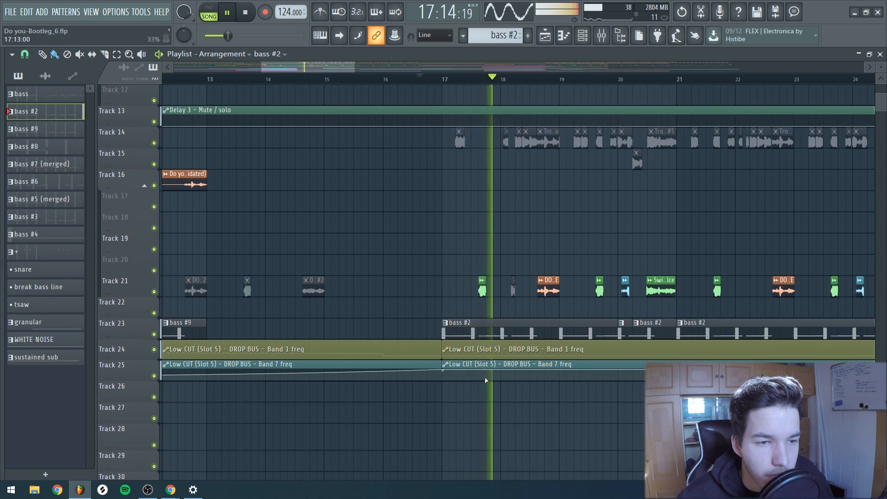
key(space)
Step: Show the Channel rack, open the MAIN BASS LOW Serum instrument and move its window up slightly
scroll(481, 222, down, 2)
key(F6)
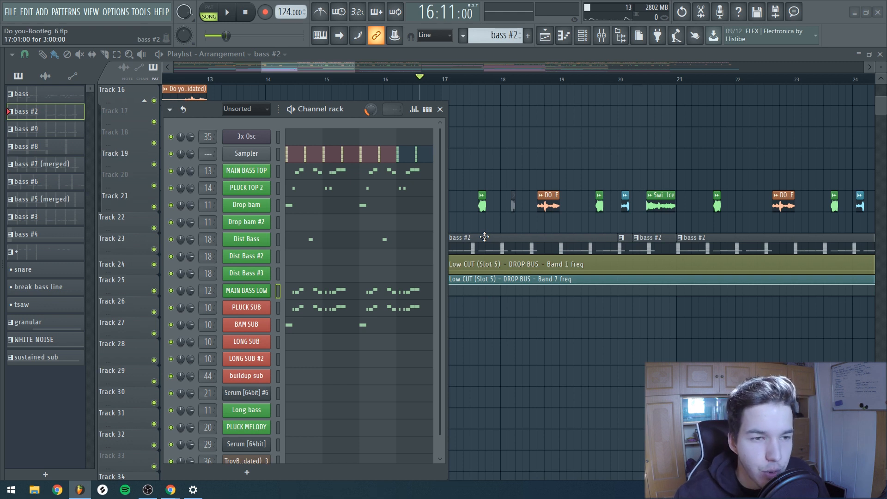
key(F6)
key(F6)
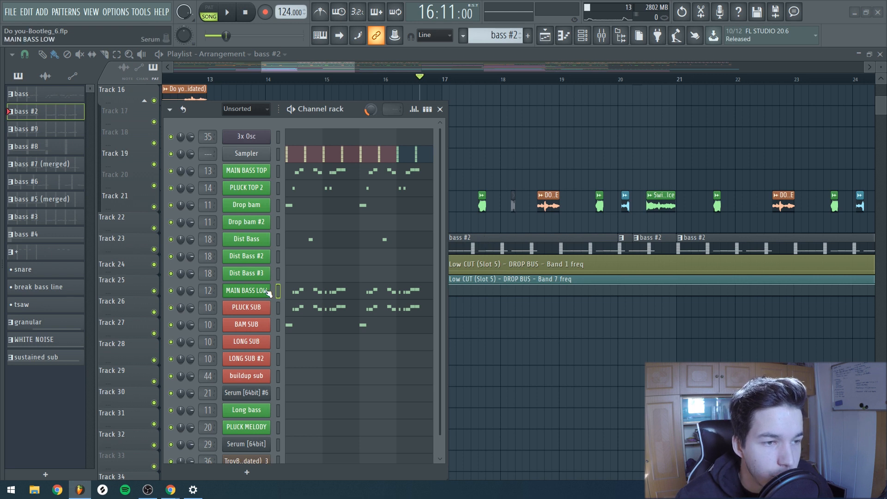
click(242, 293)
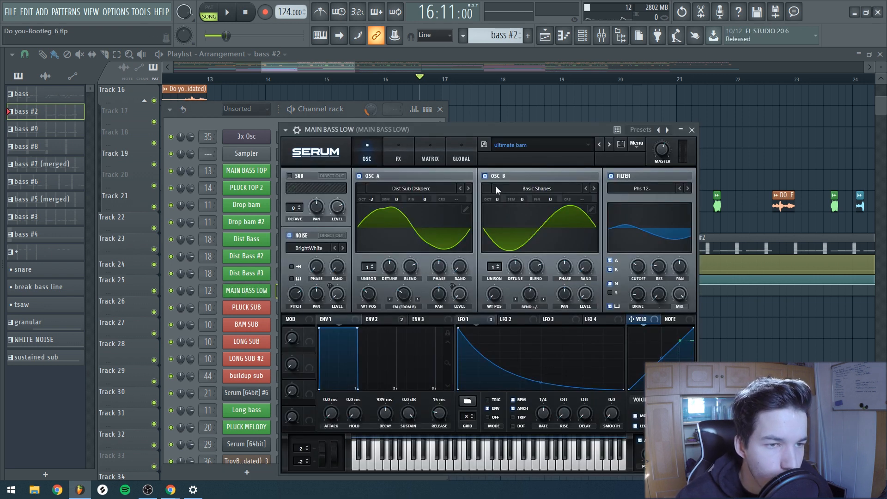
drag(479, 131, 466, 100)
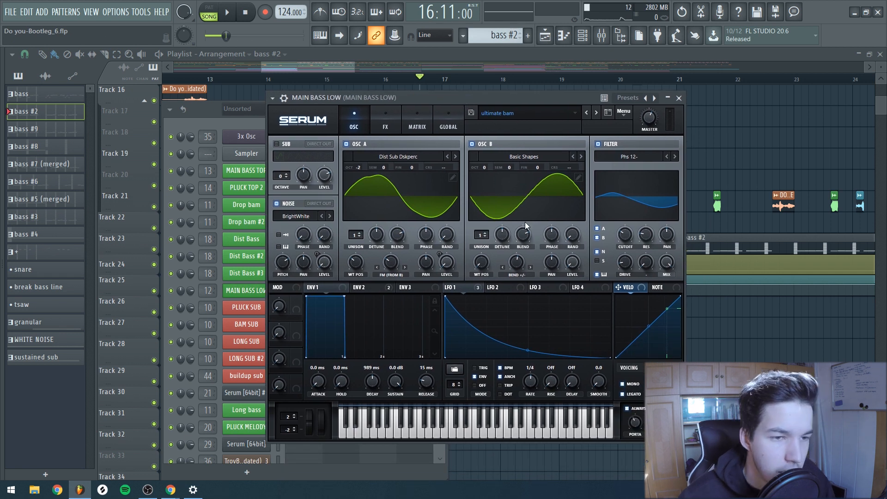
Step: Solo the MAIN BASS LOW mixer track and play the drop with its Serum instrument in view
key(F9)
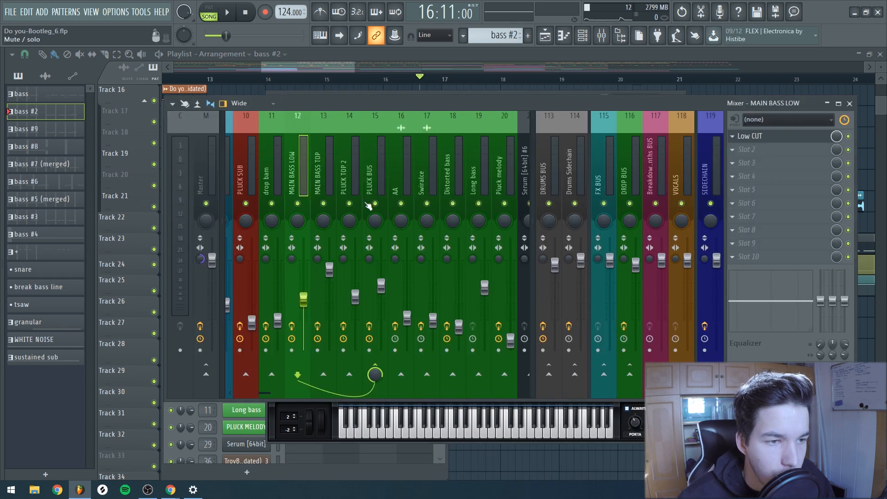
right_click(297, 204)
right_click(578, 467)
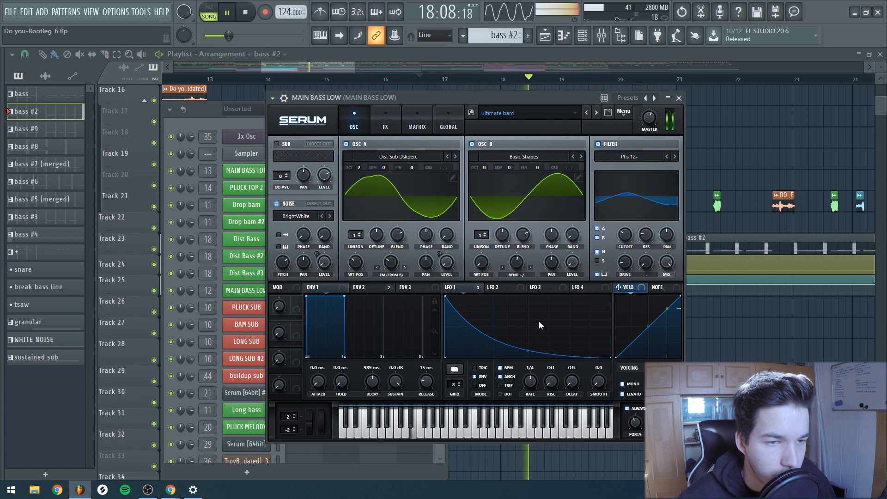
Step: Stop playback, review the MAIN BASS LOW Serum oscillator and effects pages, and close the instrument
key(space)
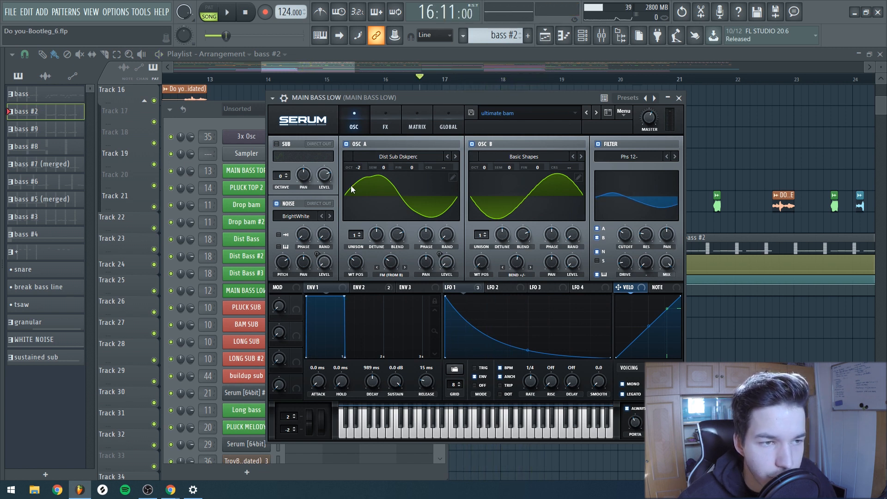
mouse_move(394, 265)
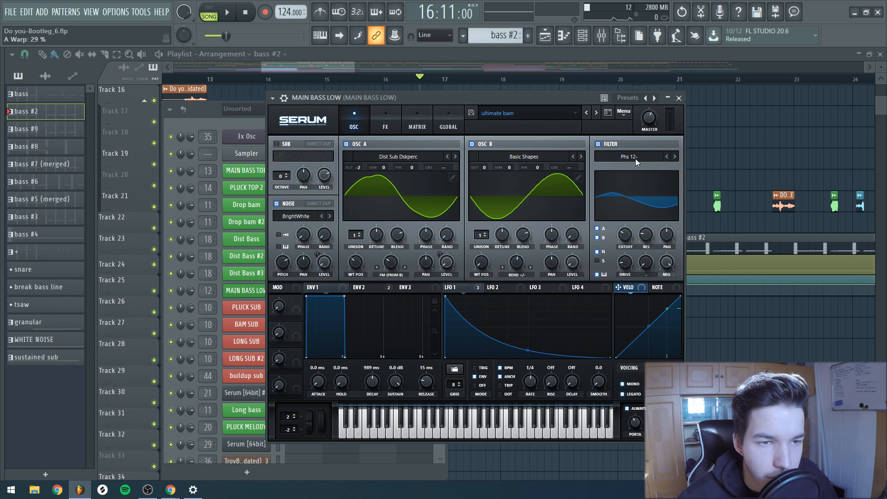
click(386, 127)
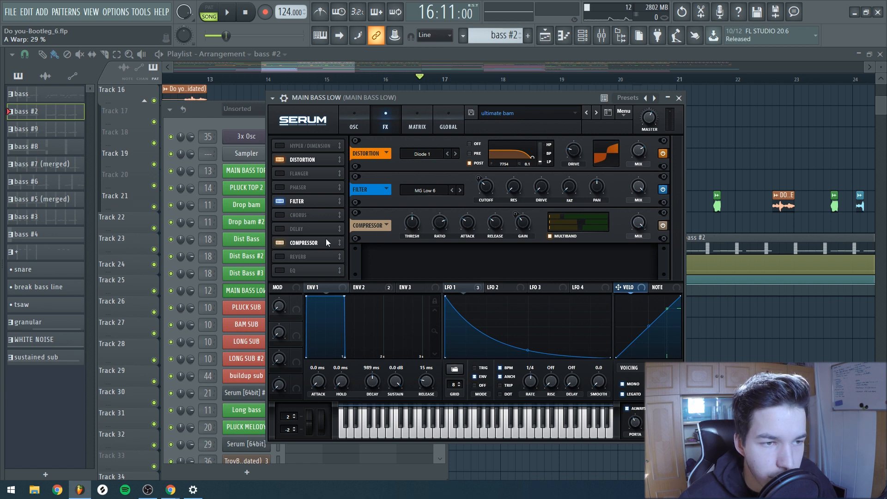
click(680, 98)
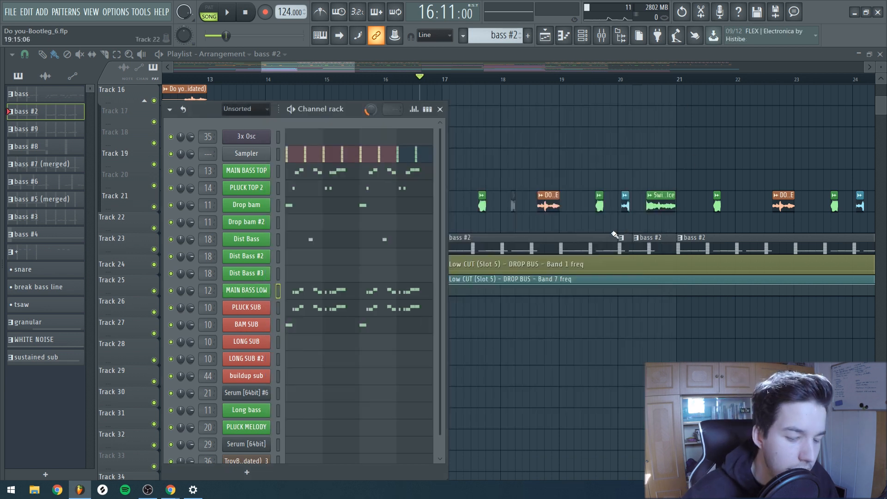
Step: Examine the Low CUT equalizer on the MAIN BASS LOW mixer track, and close it along with the mixer
key(F9)
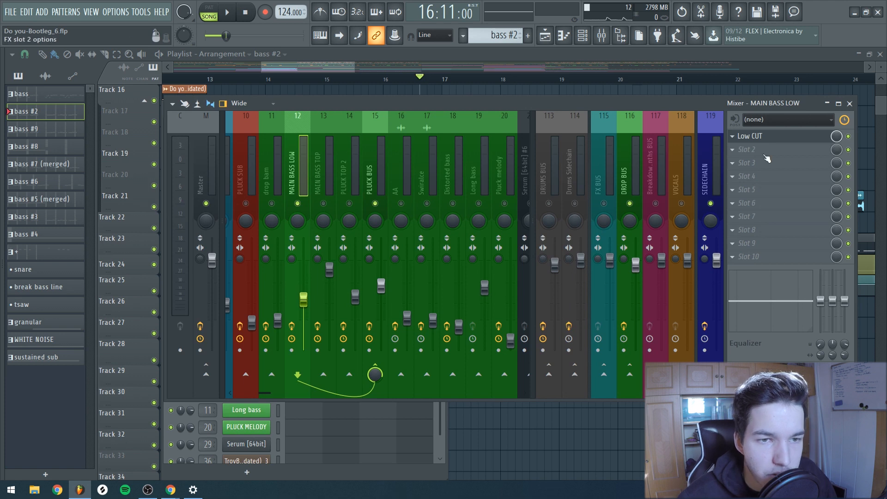
click(780, 139)
drag(94, 231, 94, 231)
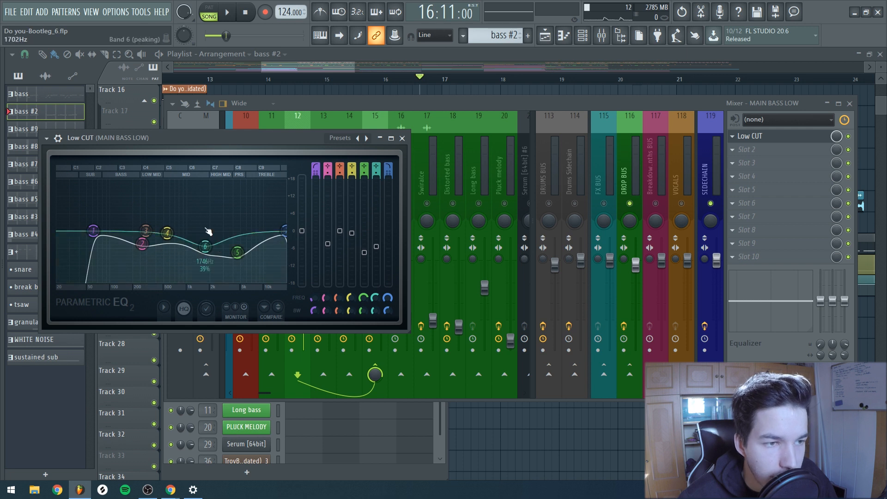
click(403, 138)
click(849, 104)
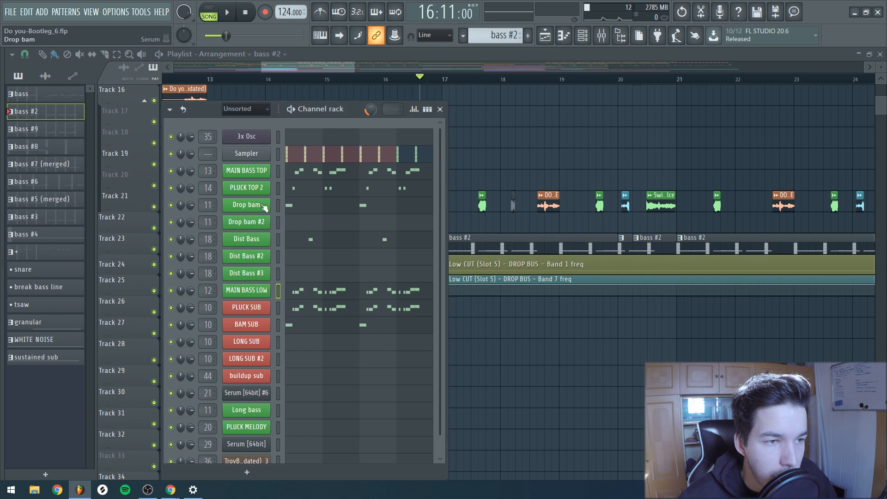
Step: Open the MAIN BASS TOP sampler to view its waveform, play the drop from position 16:11, and stop playback
click(254, 172)
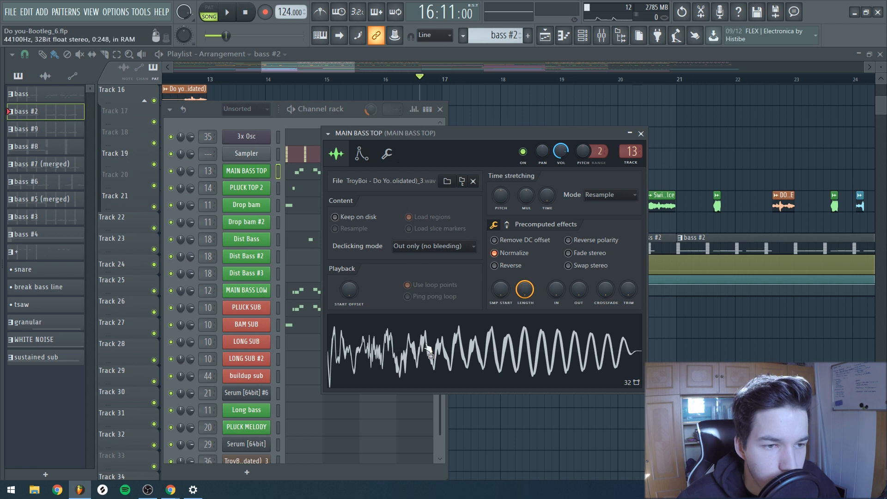
key(space)
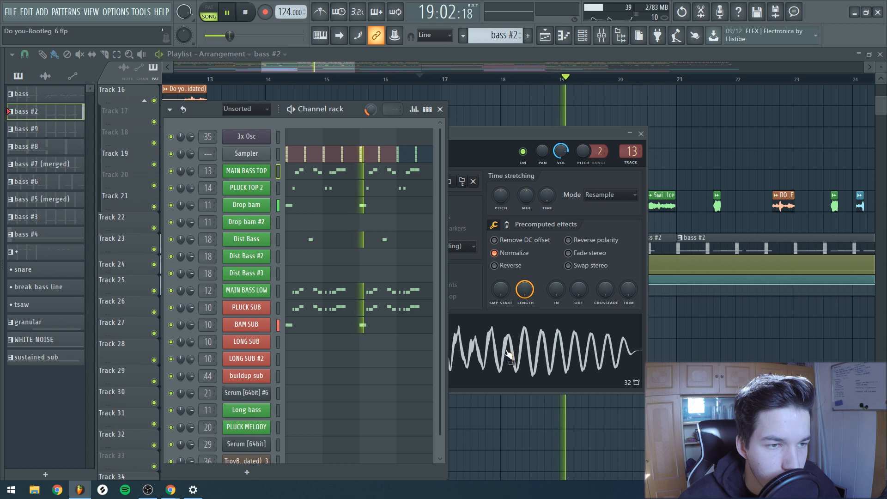
key(space)
click(509, 354)
Step: Open the MAIN BASS TOP mixer track and inspect its Low CUT, OTT and Fruity parametric EQ 2 effects
double_click(634, 150)
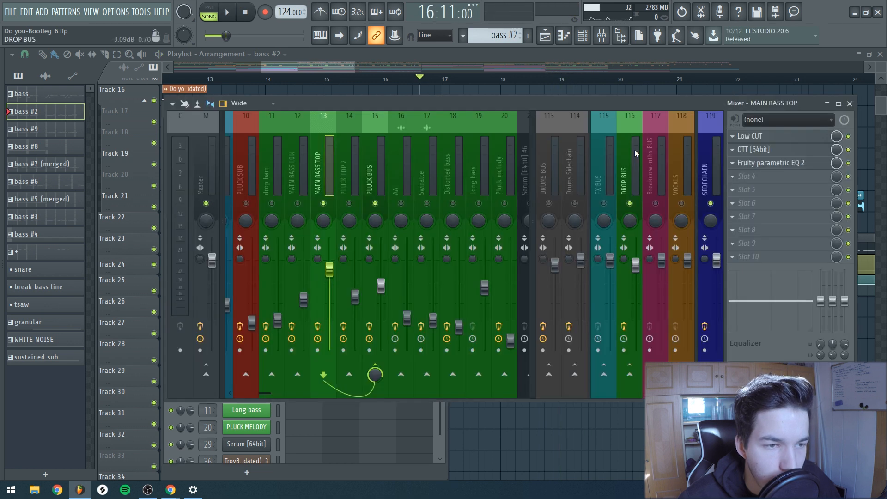
click(760, 139)
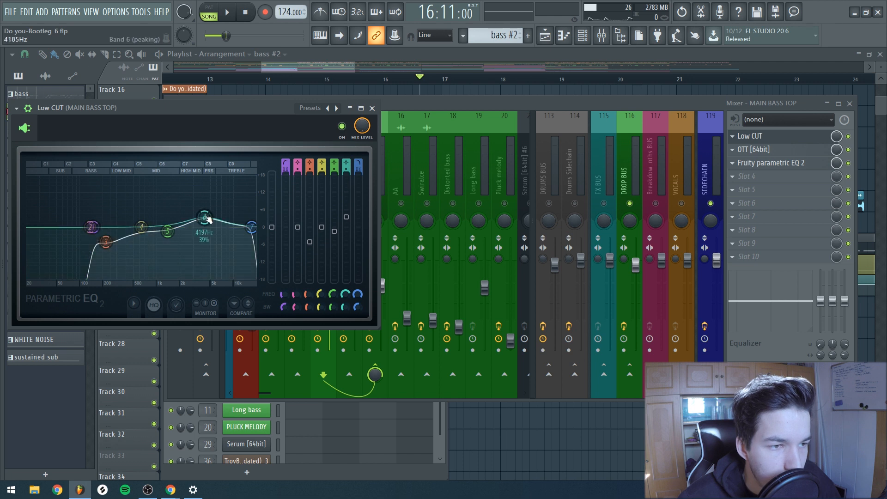
click(765, 150)
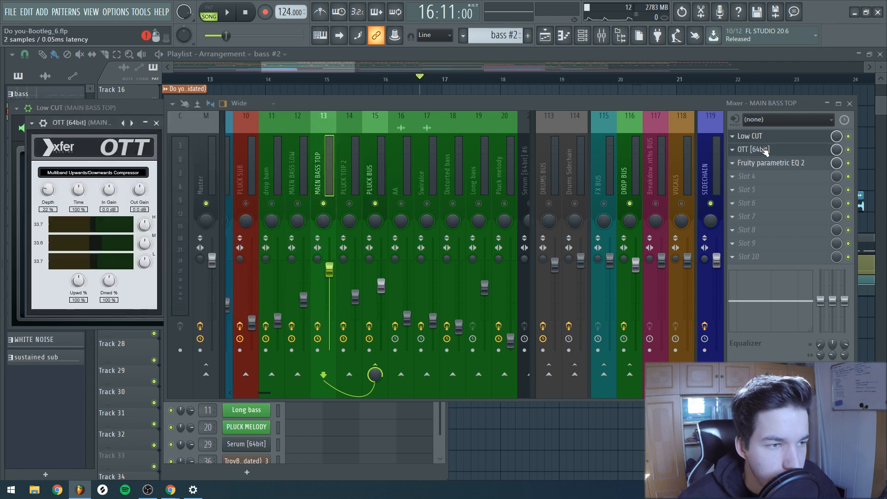
click(797, 164)
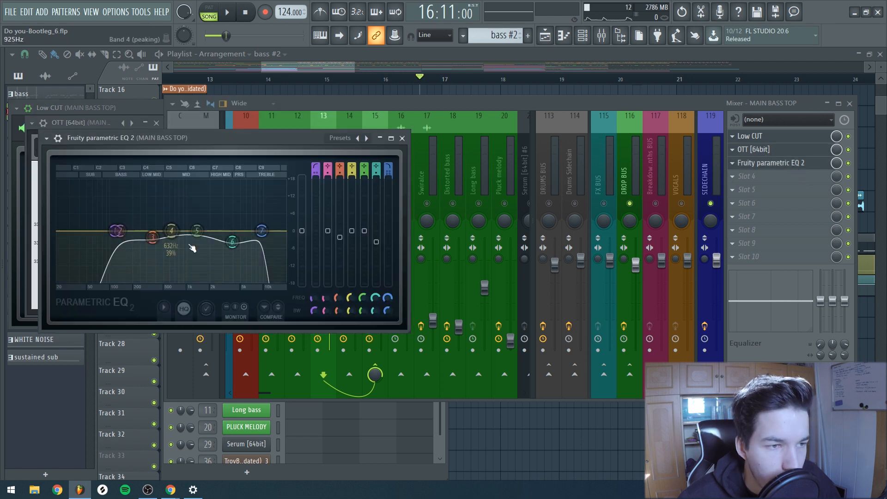
click(402, 138)
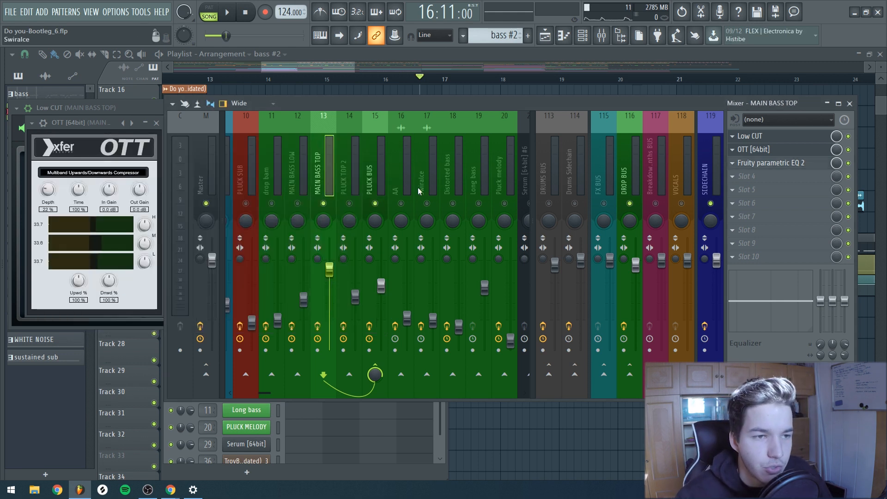
Step: Unmute the MAIN BASS LOW mixer track and inspect the PLUCK BUS's FabFilter Pro-MB, first Fruity parametric EQ 2 and CamelCrusher
click(298, 204)
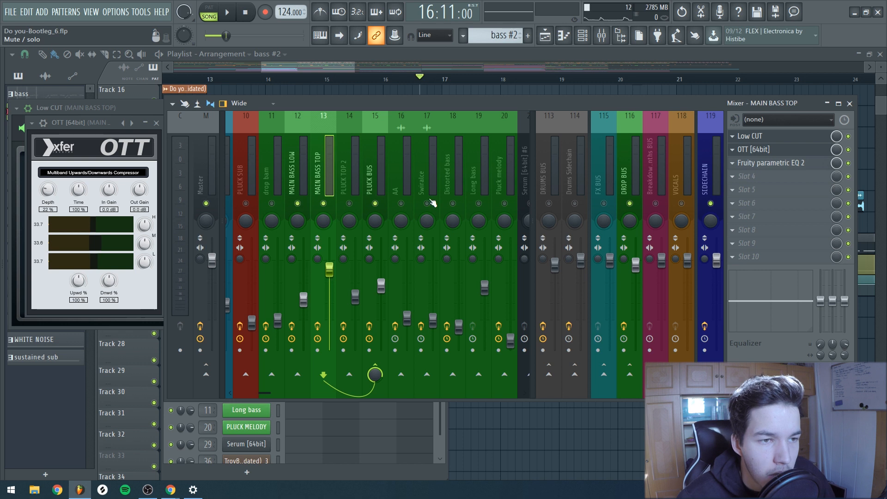
click(385, 191)
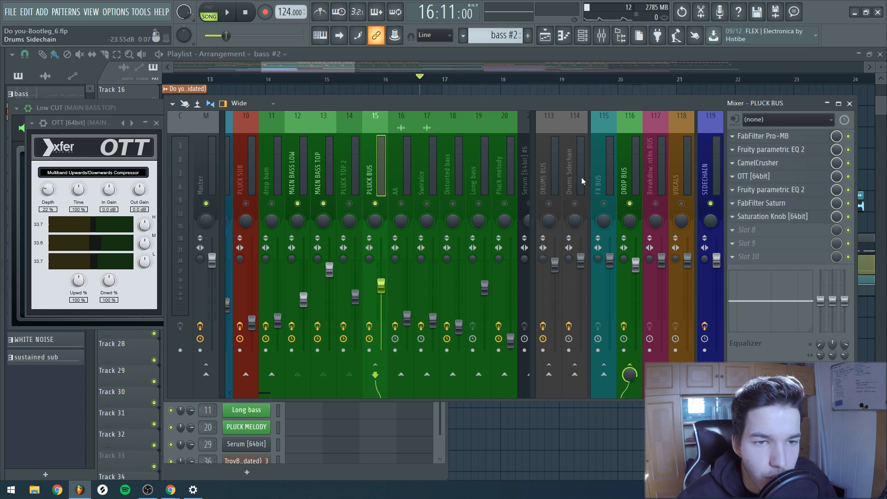
click(787, 136)
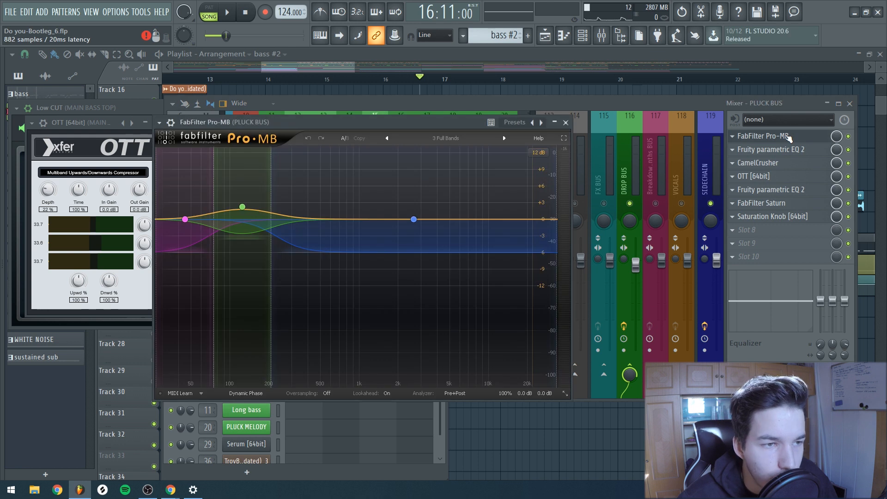
click(765, 150)
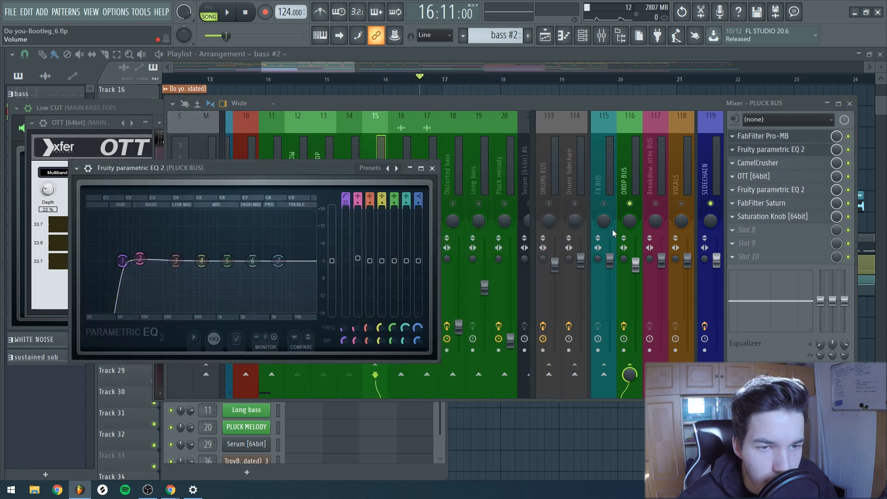
click(765, 163)
drag(109, 141, 216, 140)
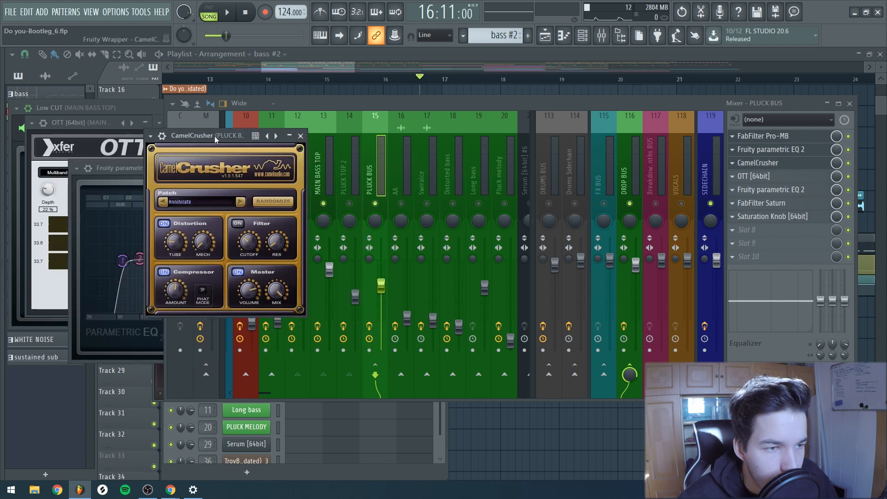
Step: Inspect the remaining PLUCK BUS effects: OTT, the second Fruity parametric EQ 2, FabFilter Saturn and Saturation Knob
click(755, 177)
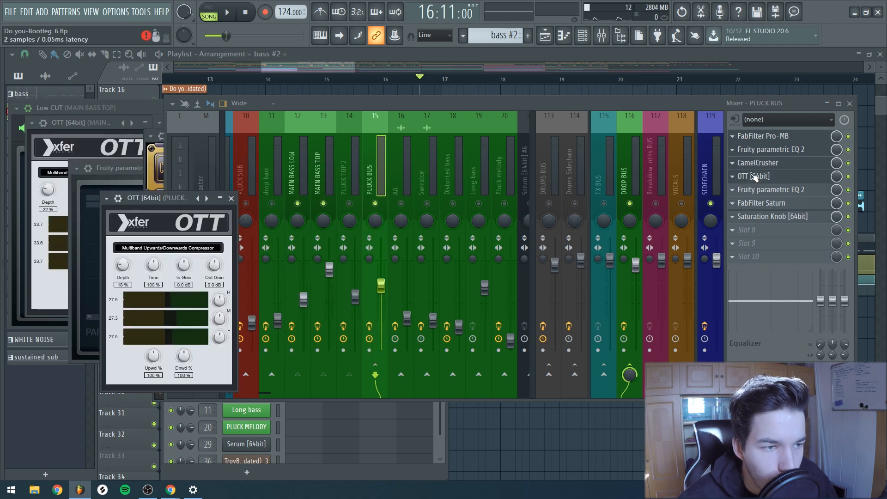
click(760, 190)
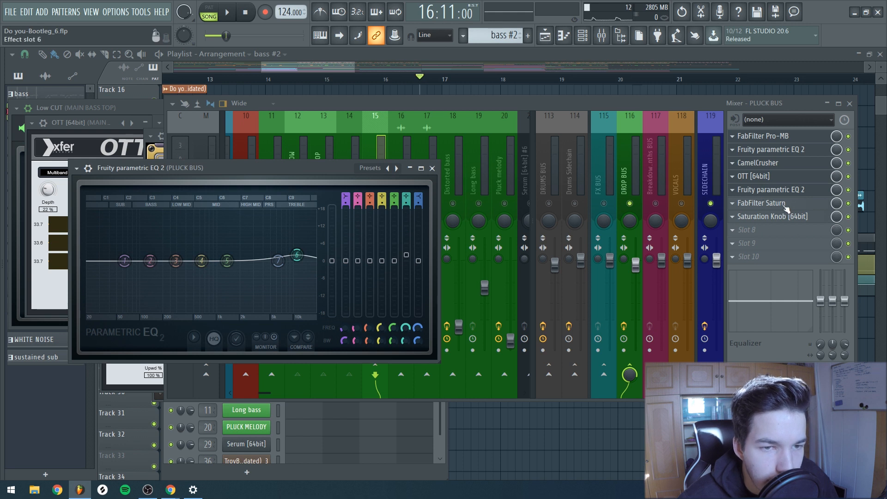
click(763, 203)
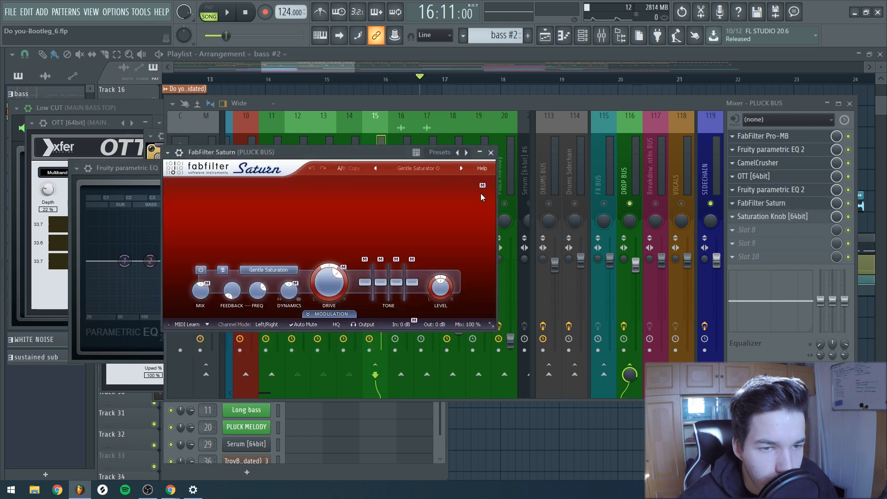
click(767, 216)
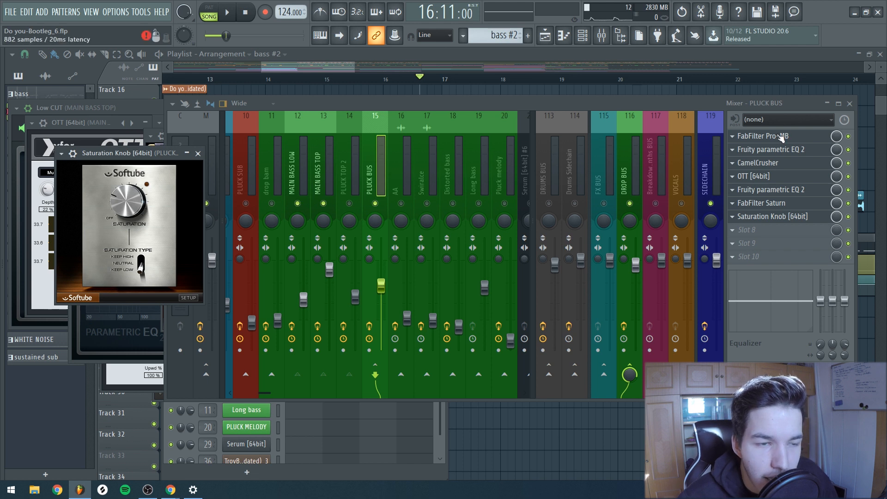
Step: Bring up the Channel rack, audition the drop, view the Drop bam Serum instrument, and return to the playlist
right_click(564, 413)
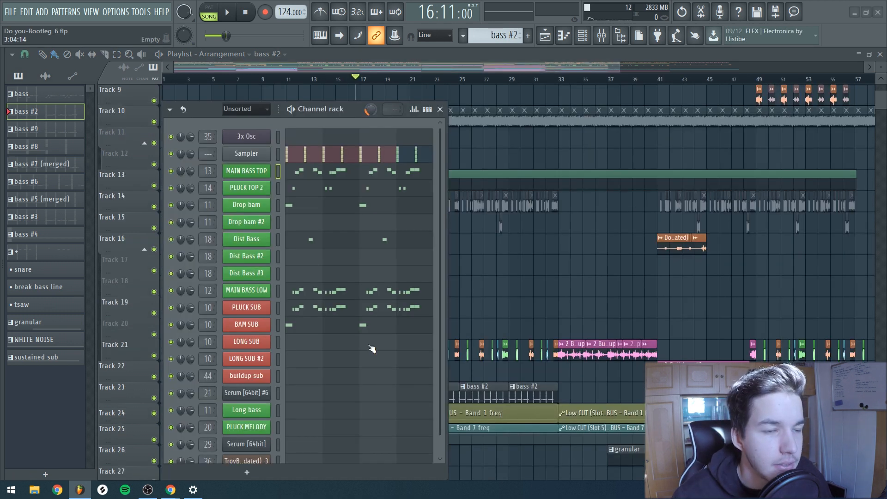
key(F6)
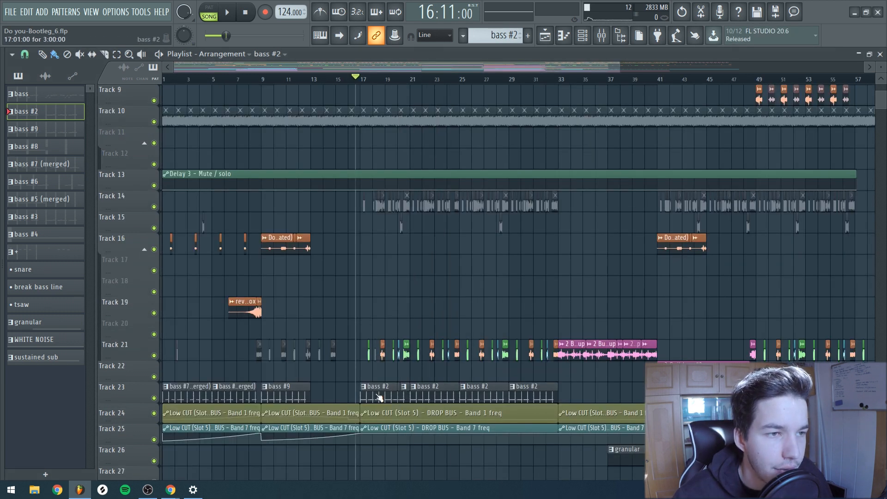
key(F6)
key(F6)
key(space)
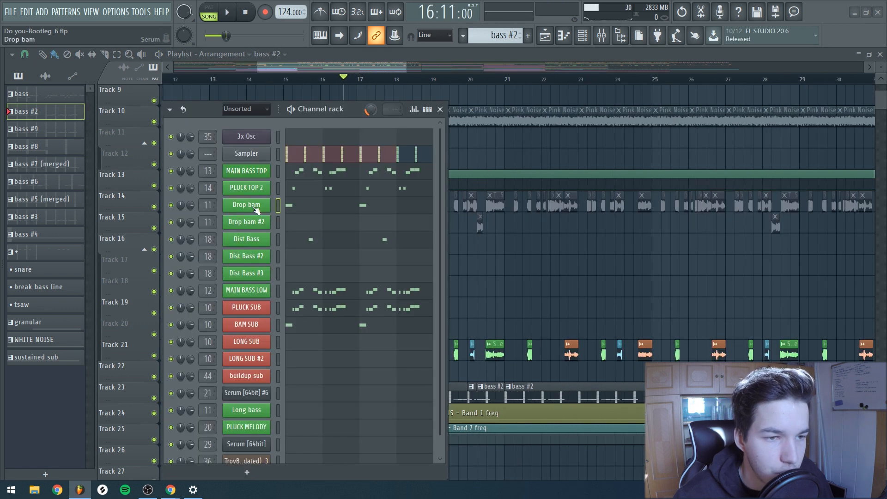
click(256, 206)
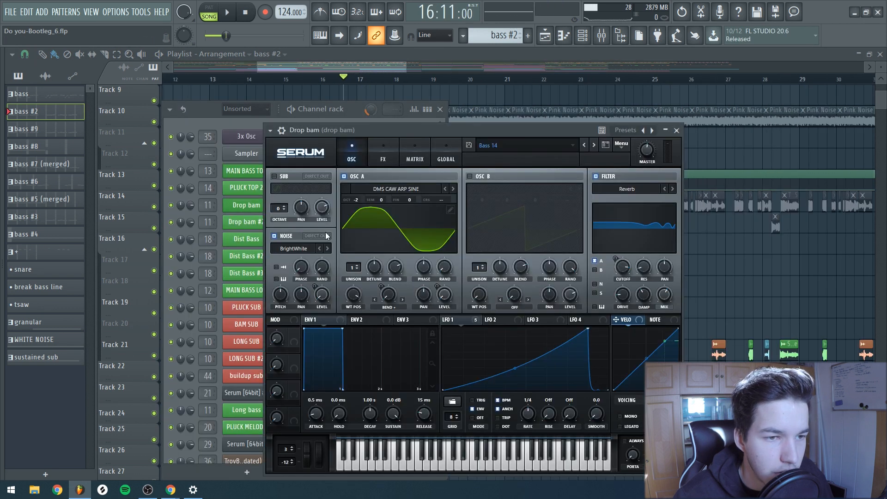
key(F5)
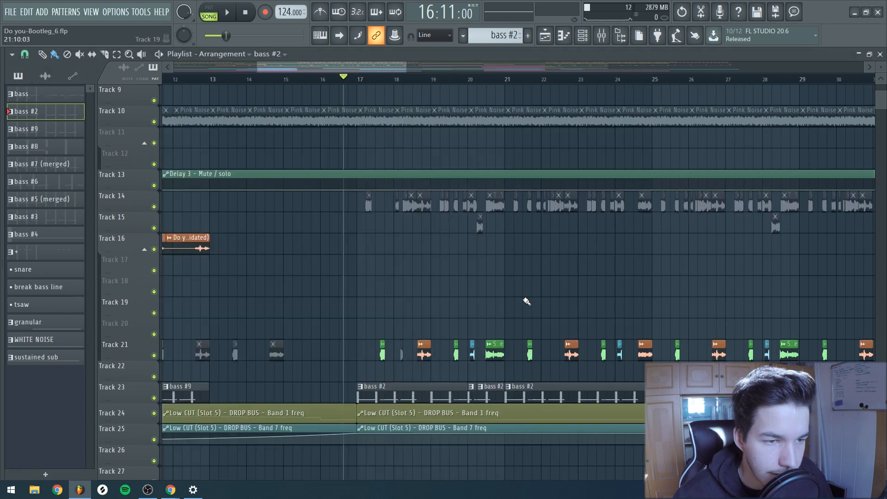
Step: Open the Distorted bass mixer track from the Dist Bass channel, solo it, and play its part of the drop
scroll(382, 373, up, 3)
key(F6)
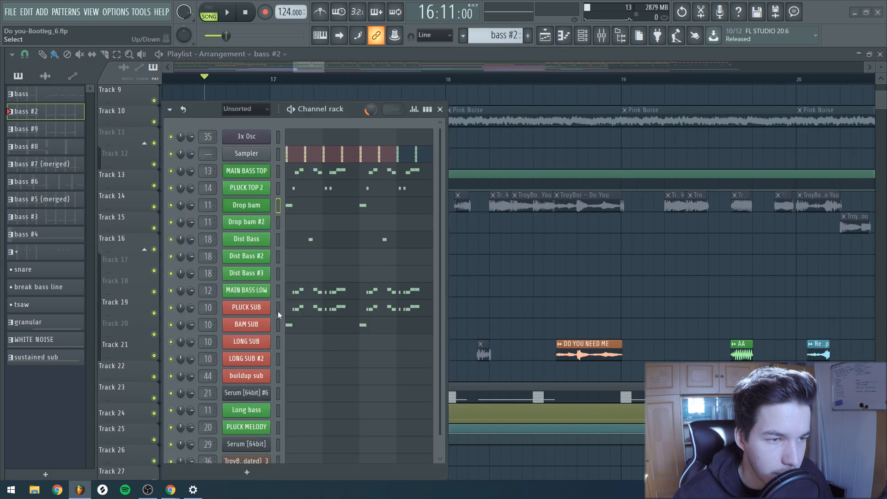
double_click(205, 238)
key(space)
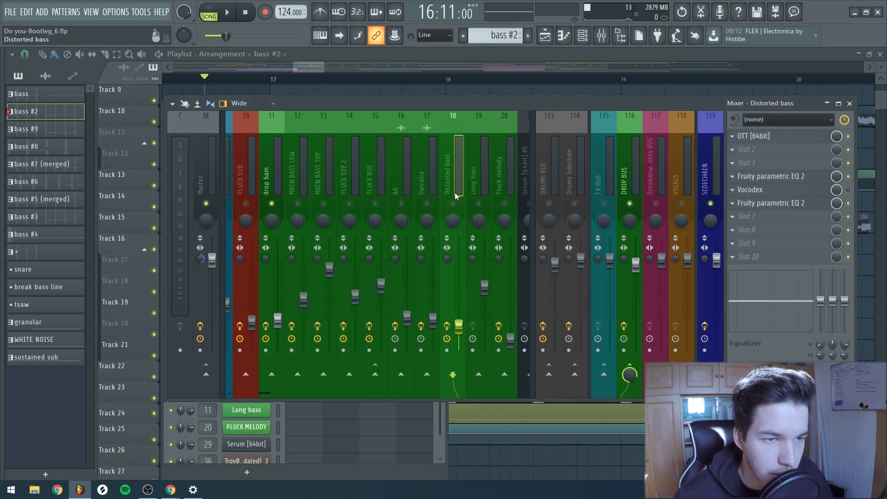
key(F5)
key(space)
Step: Open the AA clip's sampler on Track 21 and unmute its AA mixer track alongside Distorted bass
scroll(396, 392, up, 5)
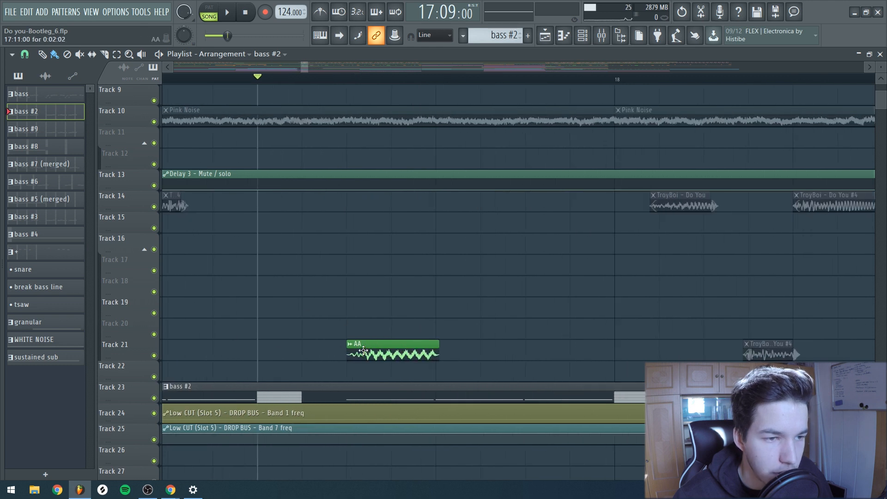
double_click(393, 350)
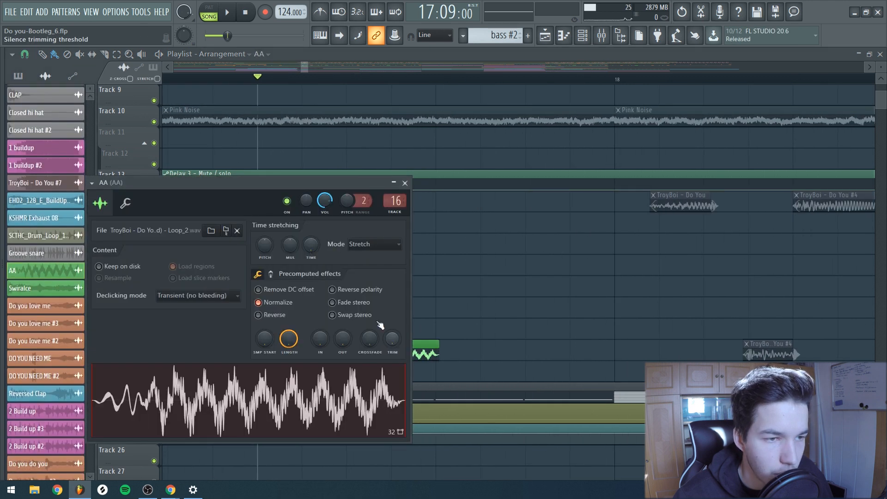
double_click(394, 202)
click(402, 204)
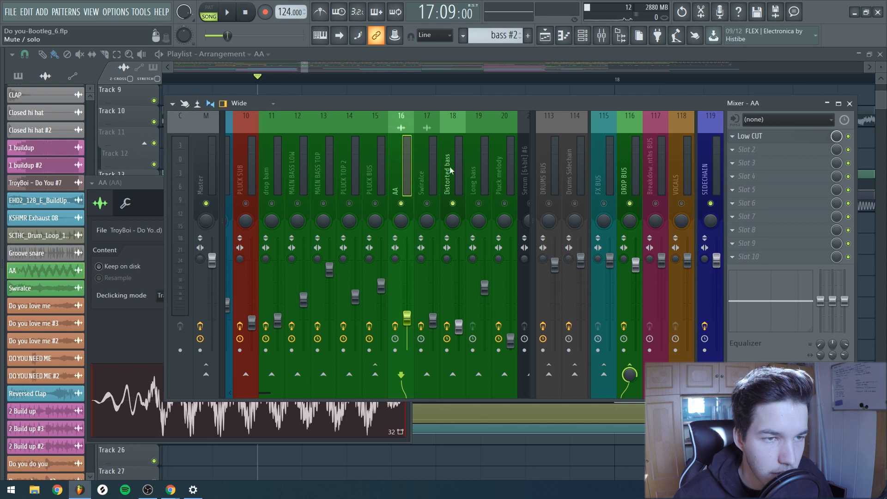
Step: Play the drop from position 17:09 with the AA and Distorted bass tracks active
right_click(509, 90)
key(space)
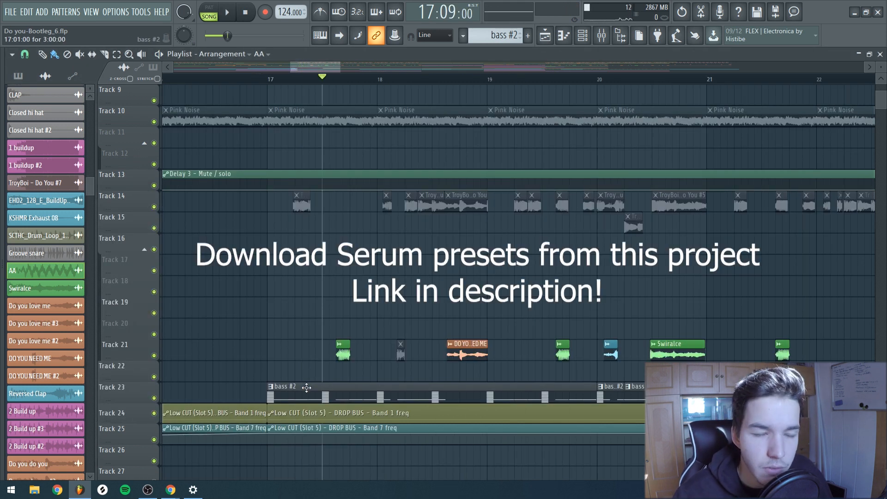
scroll(307, 388, down, 2)
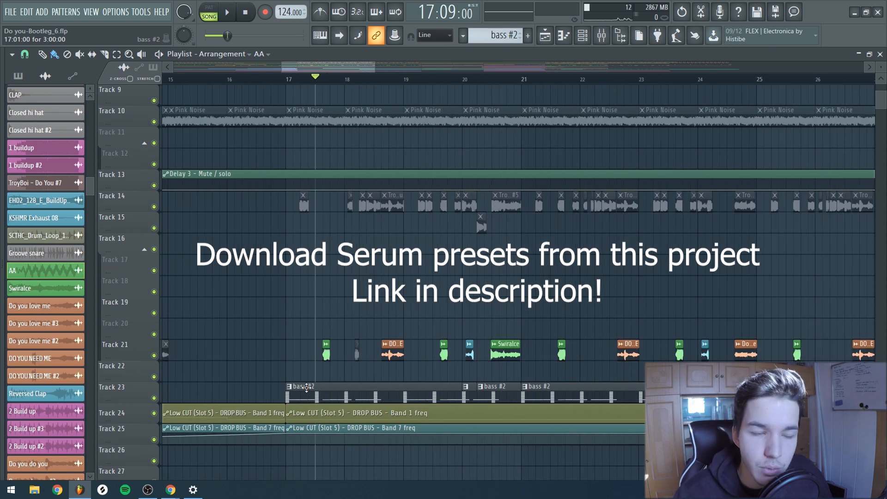
Step: Audition the start of the drop from position 17:10
scroll(307, 388, down, 1)
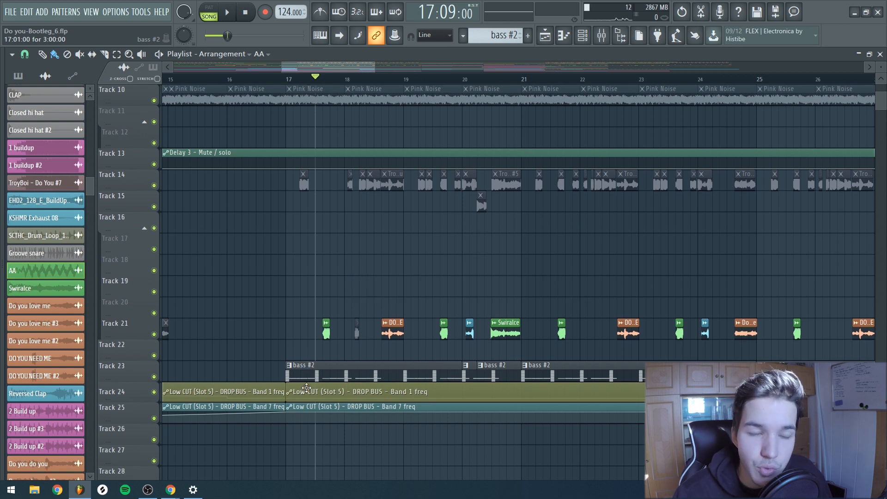
click(288, 78)
scroll(317, 358, down, 2)
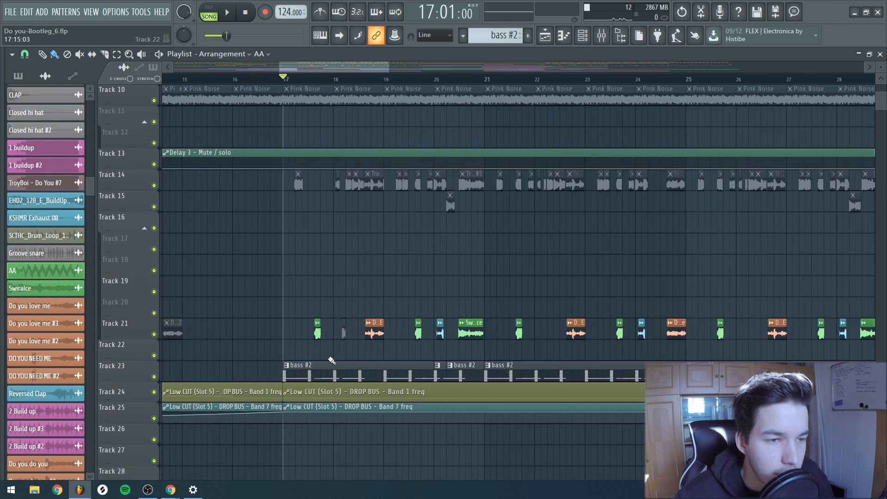
scroll(329, 356, up, 1)
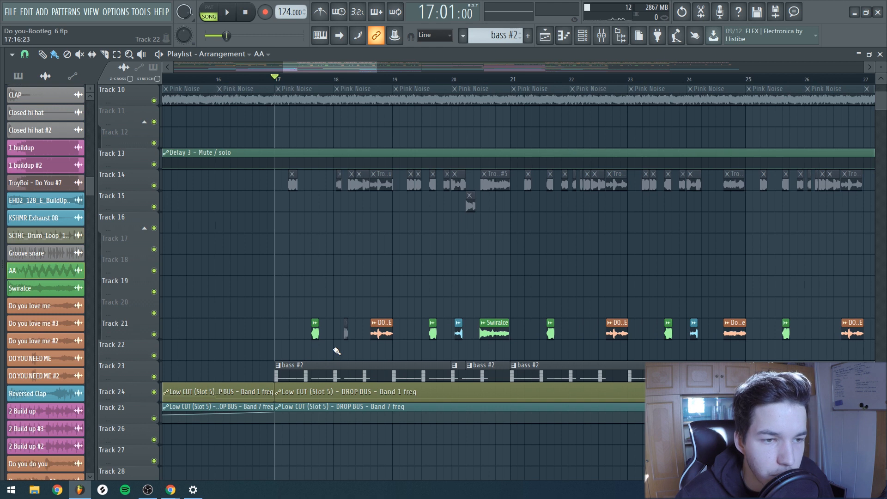
scroll(343, 342, up, 2)
click(291, 79)
key(space)
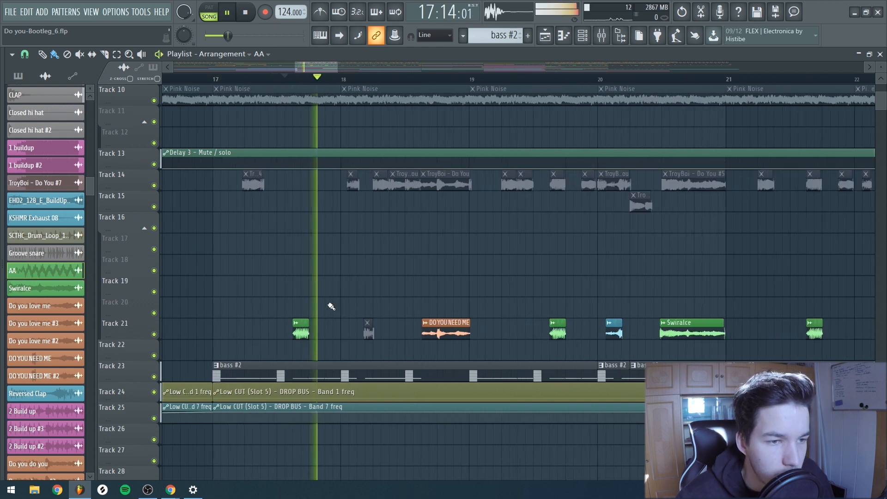
key(space)
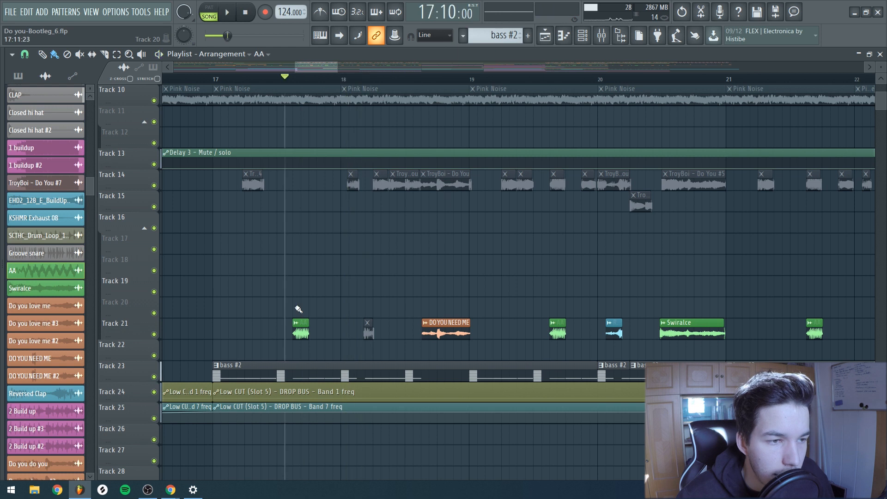
Step: Audition Track 21 in solo from position 18:10, and bring the other tracks back in
click(420, 79)
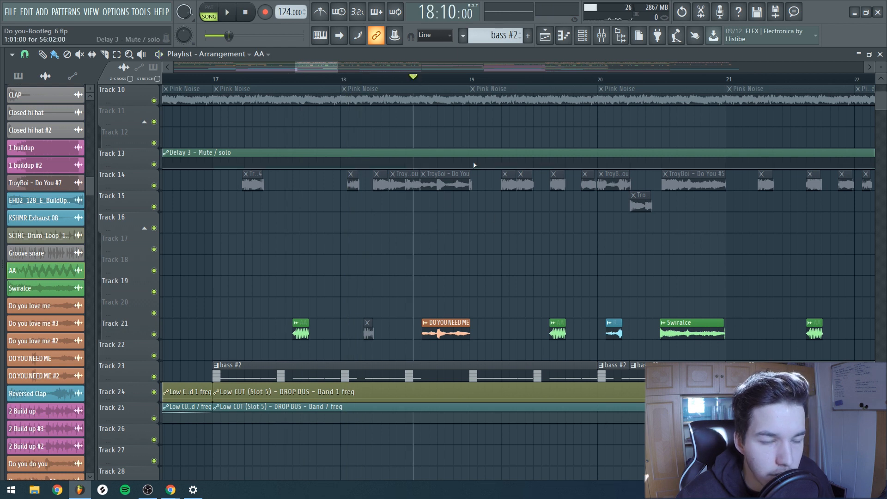
right_click(154, 334)
key(space)
key(space)
key(space)
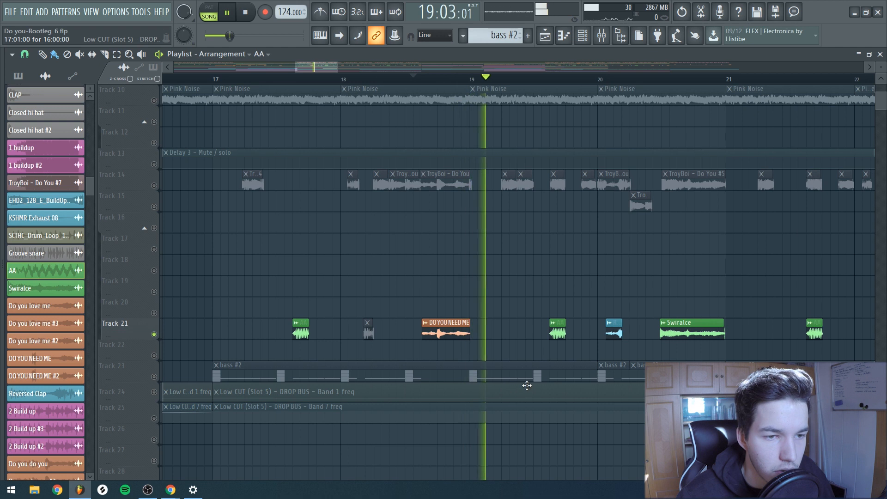
scroll(529, 370, down, 3)
scroll(608, 364, up, 3)
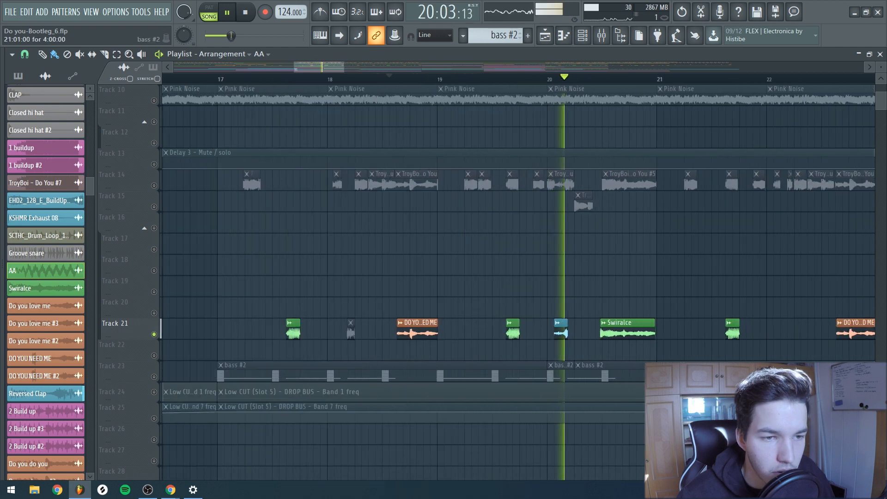
scroll(670, 360, down, 3)
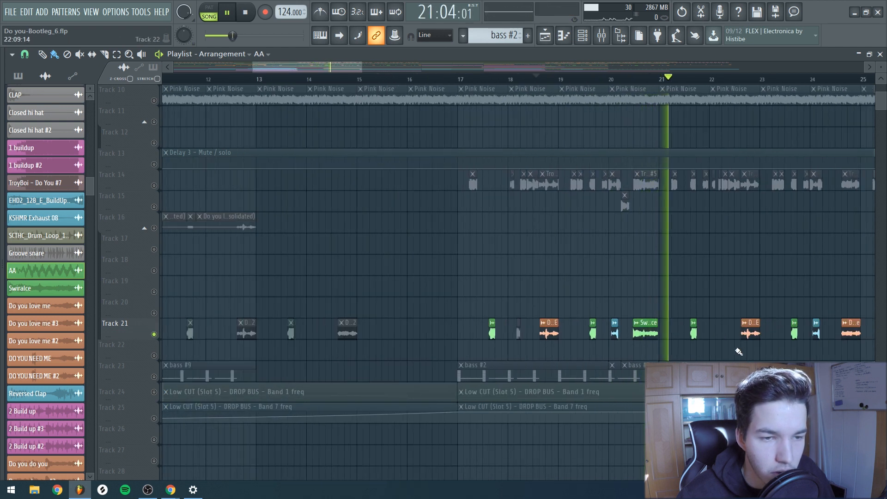
key(space)
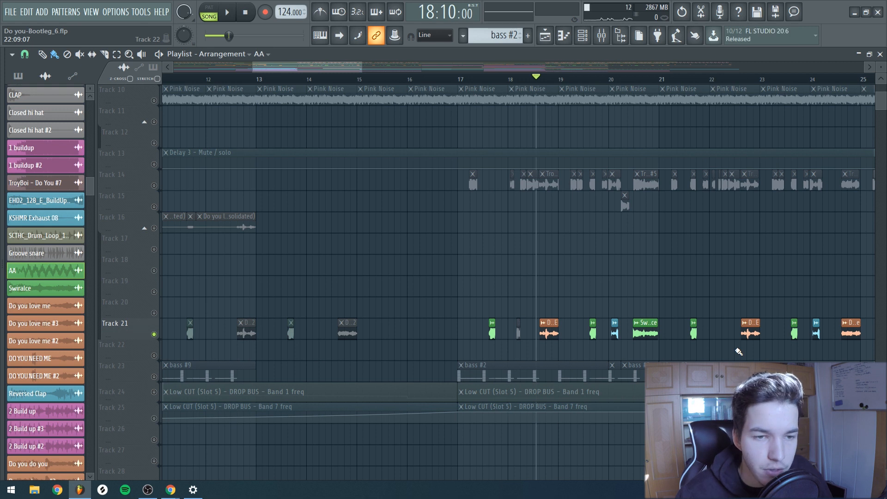
scroll(739, 352, down, 5)
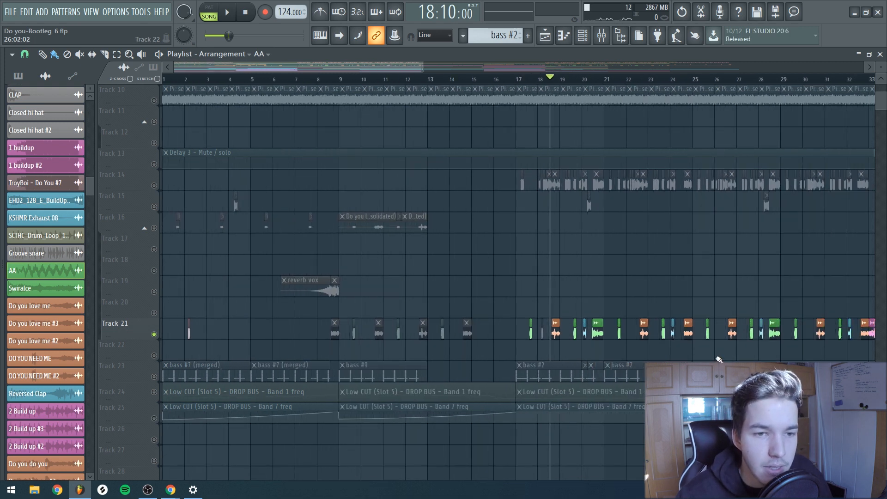
right_click(153, 335)
Step: Locate the "+" pattern on Track 36, set the playback position to 25:02, and bring up its channels in the Channel rack
scroll(468, 369, down, 4)
scroll(468, 369, up, 1)
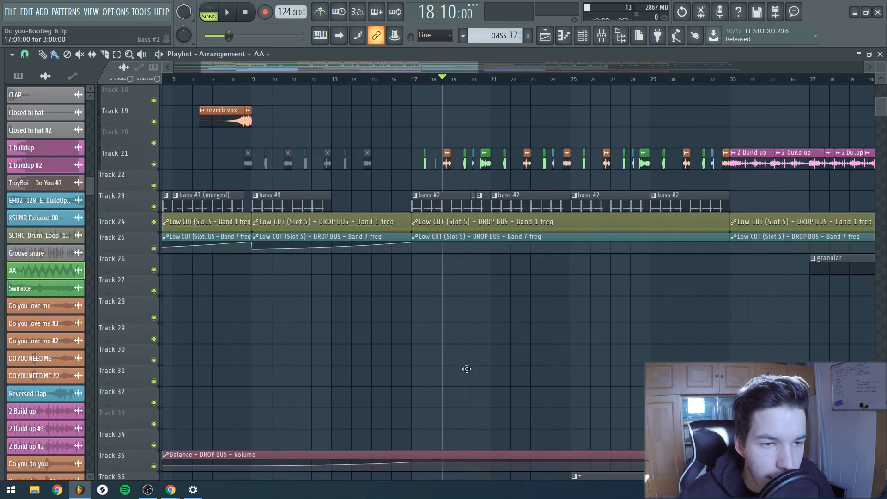
scroll(467, 368, down, 3)
scroll(462, 384, down, 3)
scroll(418, 379, up, 4)
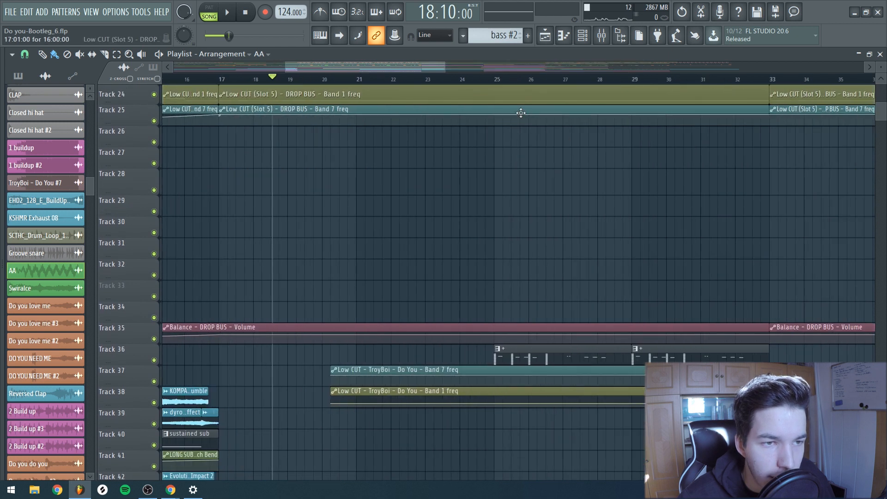
click(496, 80)
key(F4)
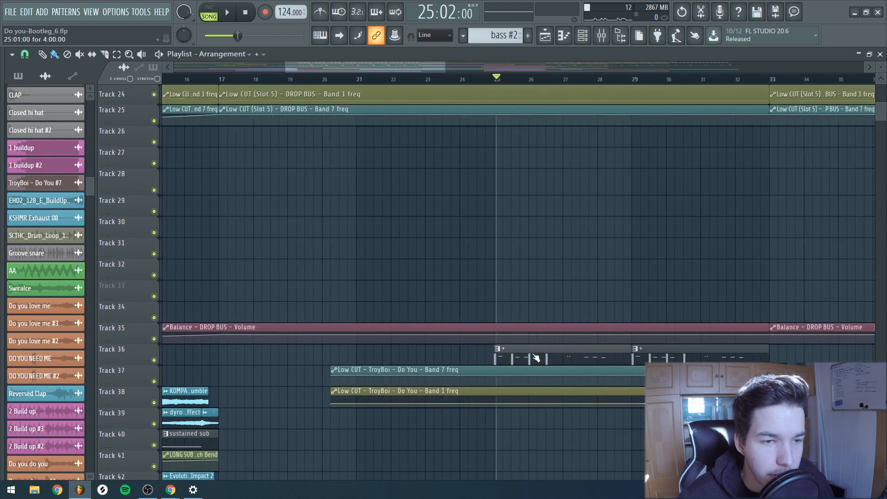
key(F6)
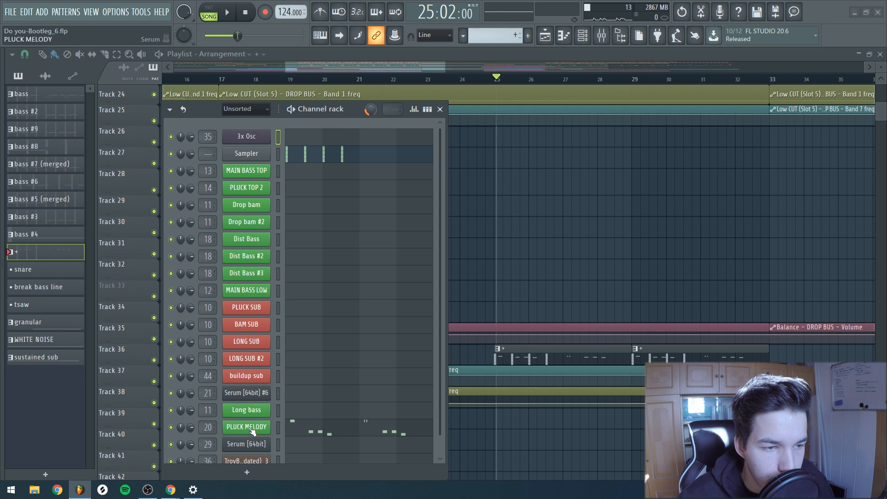
Step: Open the PLUCK MELODY Serum instrument and examine oscillator A's unison detune and the effects page
click(252, 428)
drag(438, 118, 383, 111)
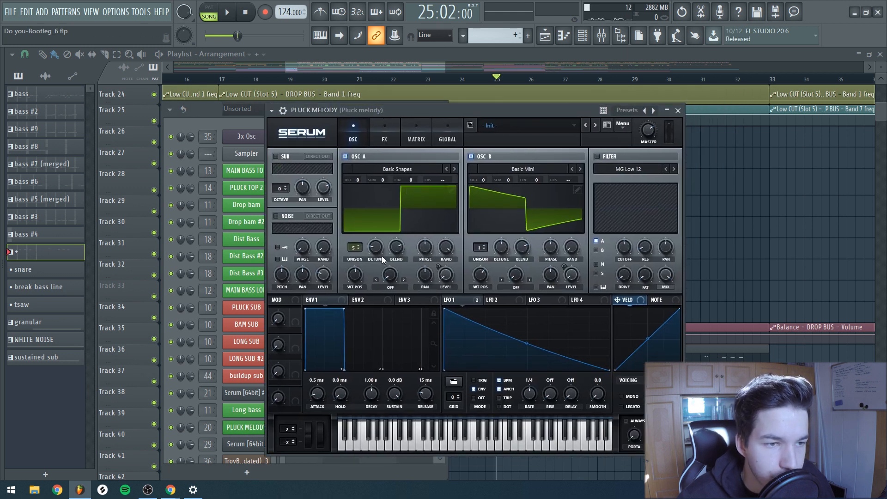
drag(376, 247, 378, 250)
click(384, 138)
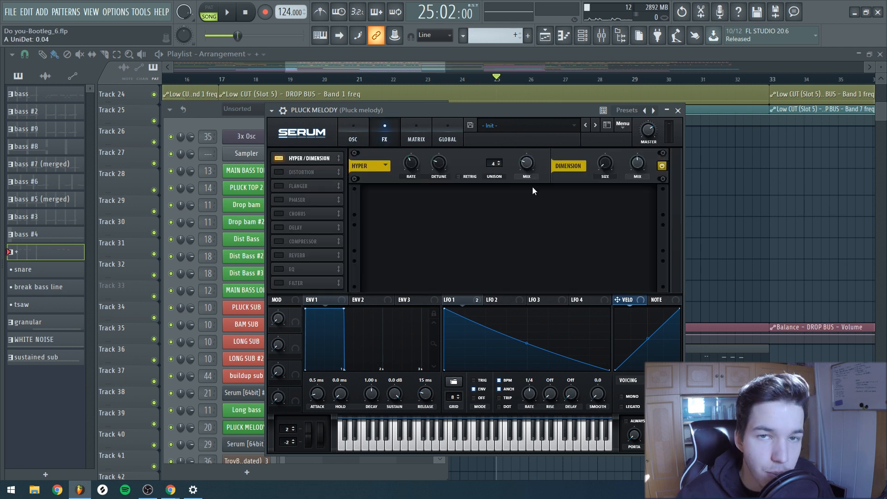
Step: Bring up the Pluck melody mixer track and inspect its first Parametric EQ 2, Saturation Knob, Reeverb 2 and second Parametric EQ 2
key(F9)
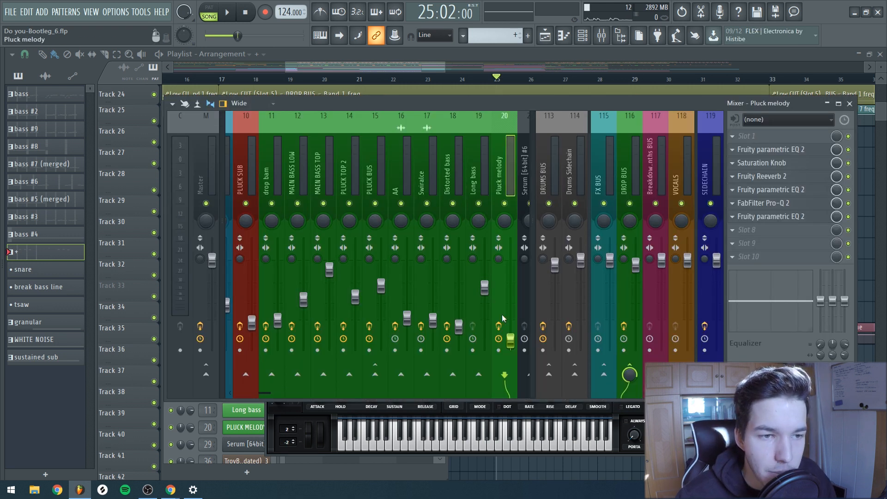
click(776, 149)
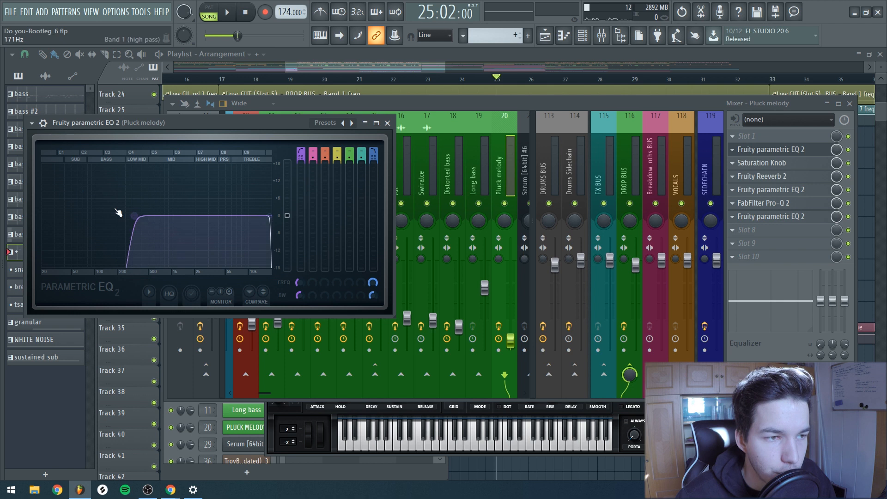
click(755, 163)
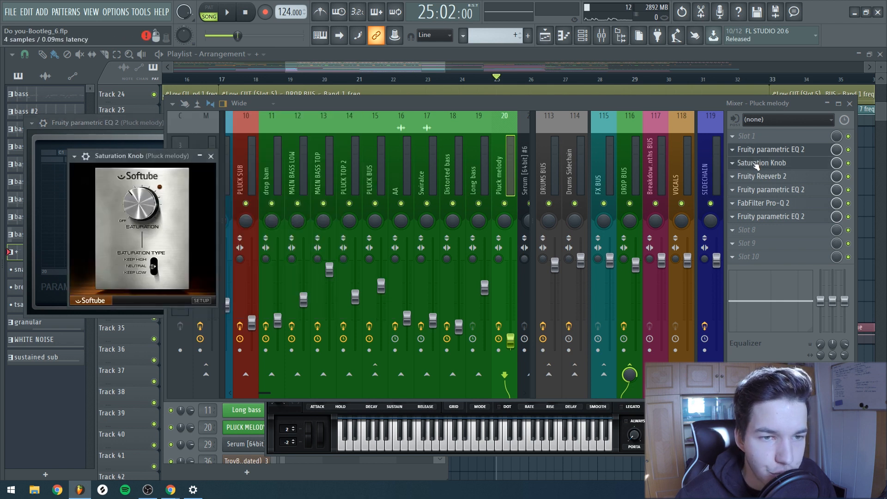
click(761, 177)
click(762, 190)
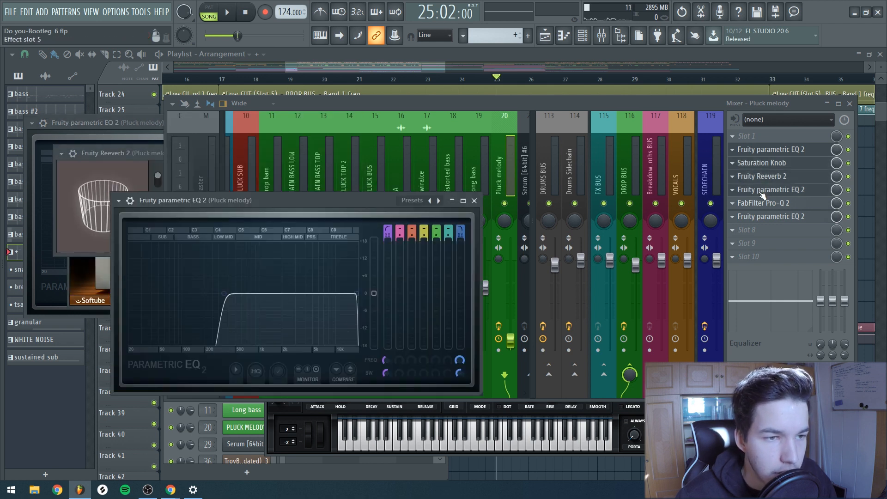
Step: Inspect the low shelf band in Pluck melody's FabFilter Pro-Q 2 and the curve of its last Parametric EQ 2
click(764, 203)
drag(388, 268, 384, 288)
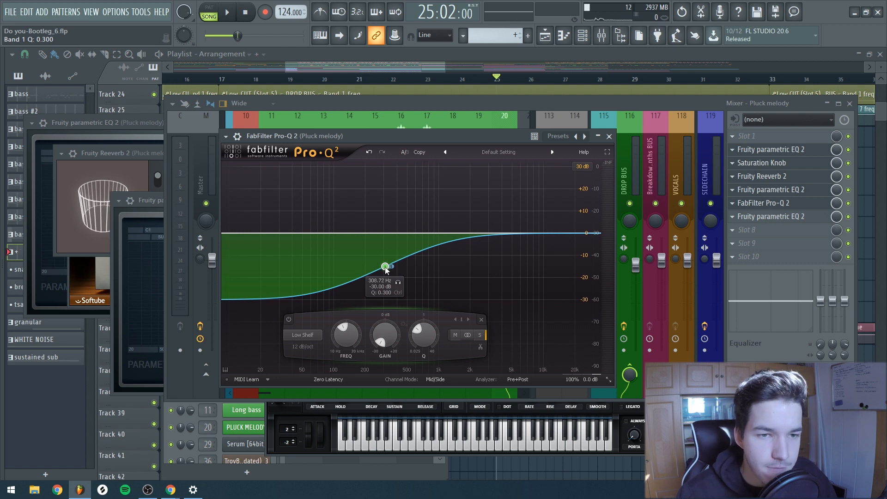
click(769, 217)
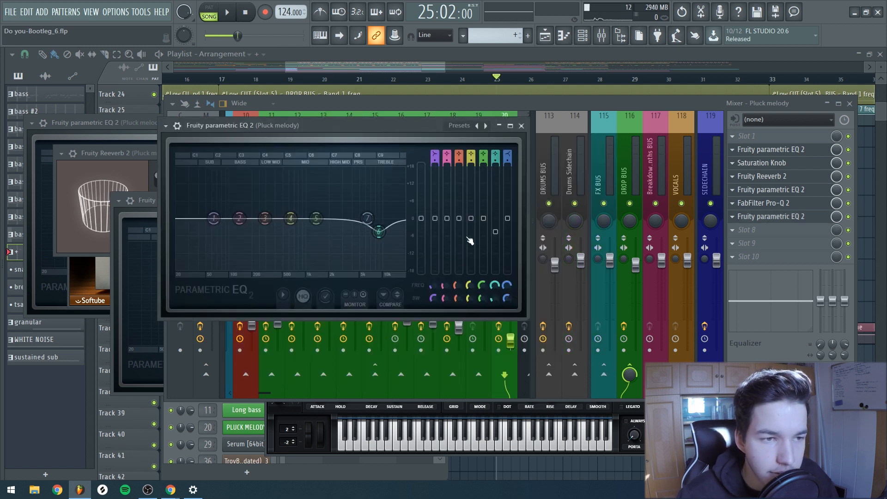
click(522, 125)
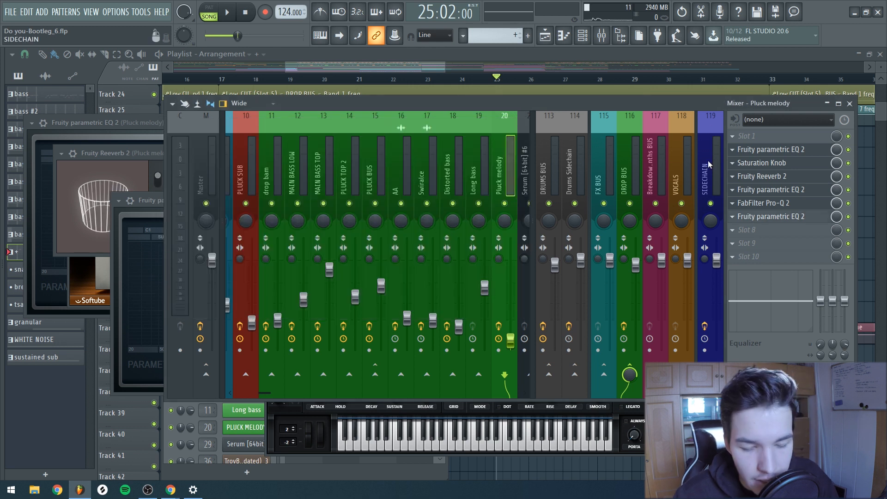
Step: Close the open plugin and mixer windows, and audition the pluck melody section from position 24:14
key(F12)
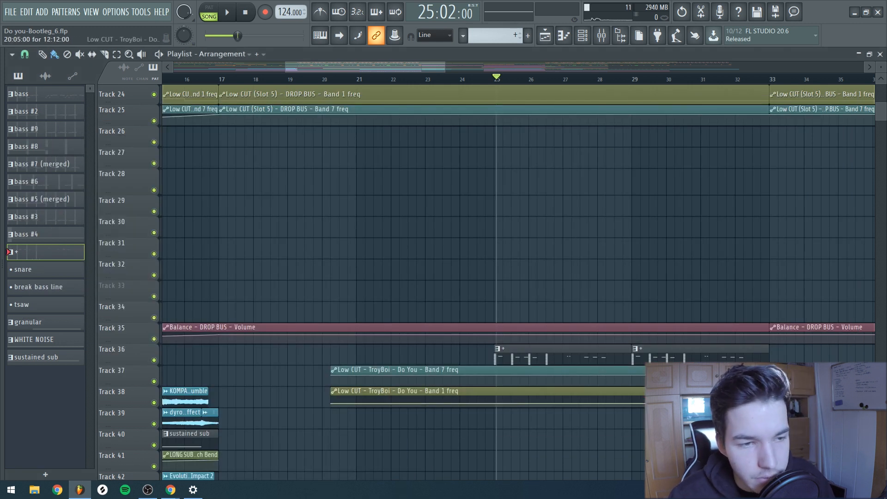
key(F9)
key(F9)
key(space)
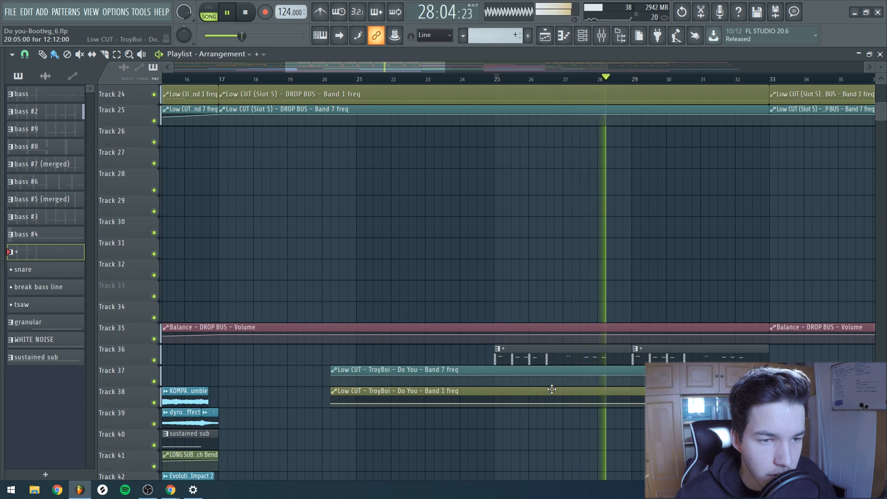
key(space)
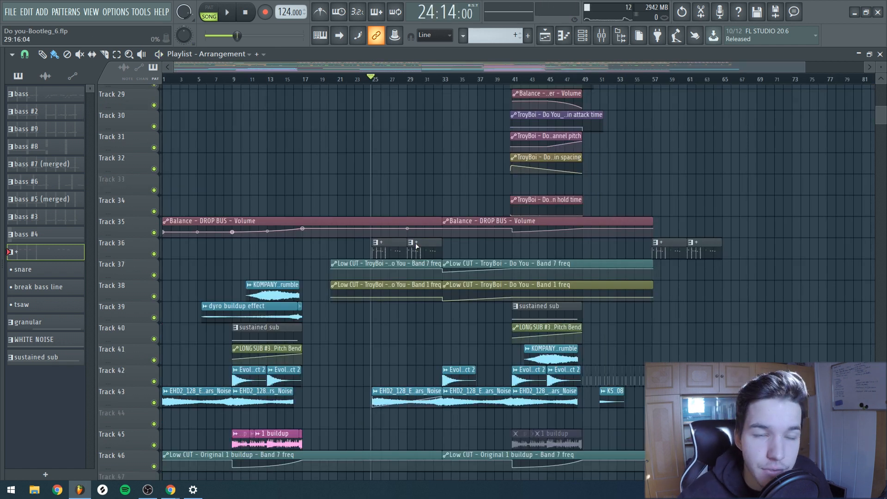
Step: Start playback from bar 33, where the 2 Build up clips begin on Track 21
scroll(472, 336, down, 6)
scroll(455, 325, up, 4)
scroll(456, 323, up, 10)
ctrl+scroll(420, 173, up, 4)
click(416, 81)
ctrl+scroll(462, 267, up, 3)
click(354, 81)
key(space)
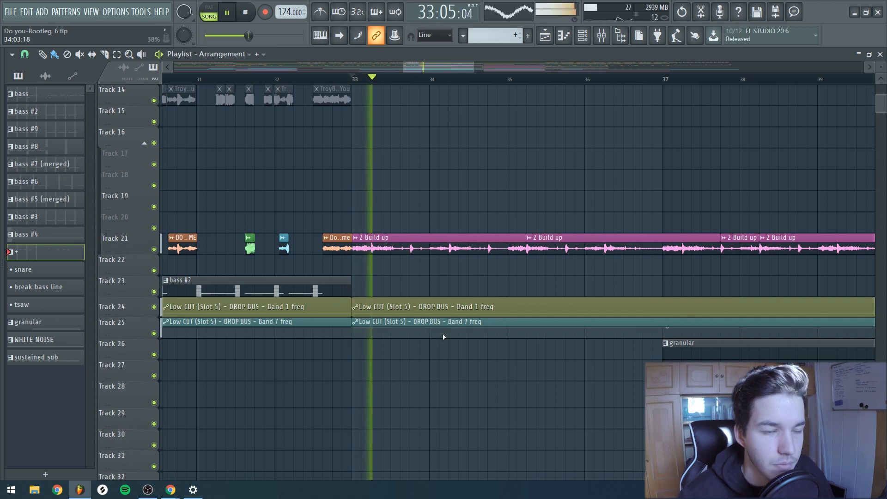
Step: Examine the granular, automation and effect tracks while the second buildup plays through bar 48, and stop playback
ctrl+scroll(442, 353, down, 3)
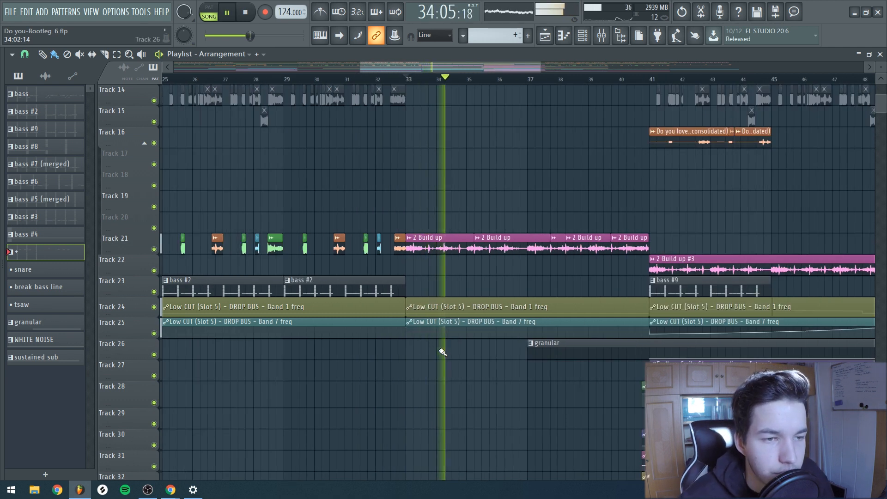
scroll(442, 344, down, 10)
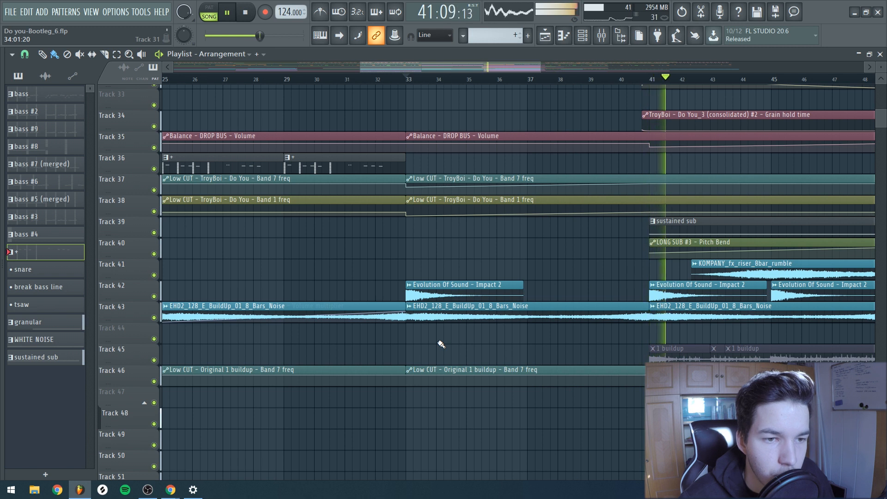
scroll(442, 344, down, 3)
scroll(491, 349, up, 6)
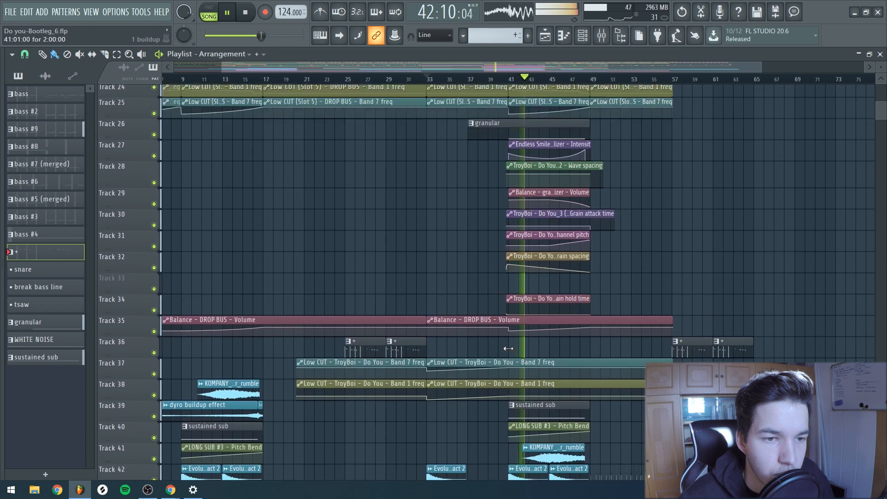
scroll(508, 348, up, 1)
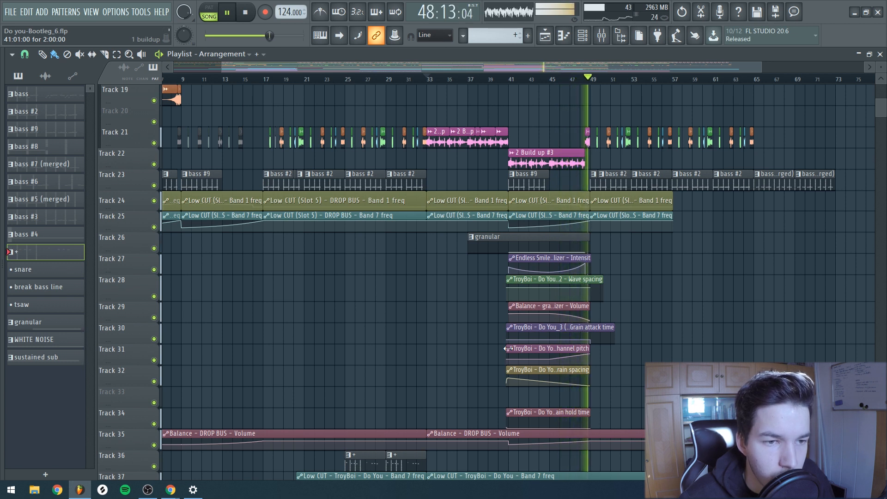
key(space)
Step: Solo Track 21 and play its 2 Build up clips from bar 33
scroll(478, 178, up, 3)
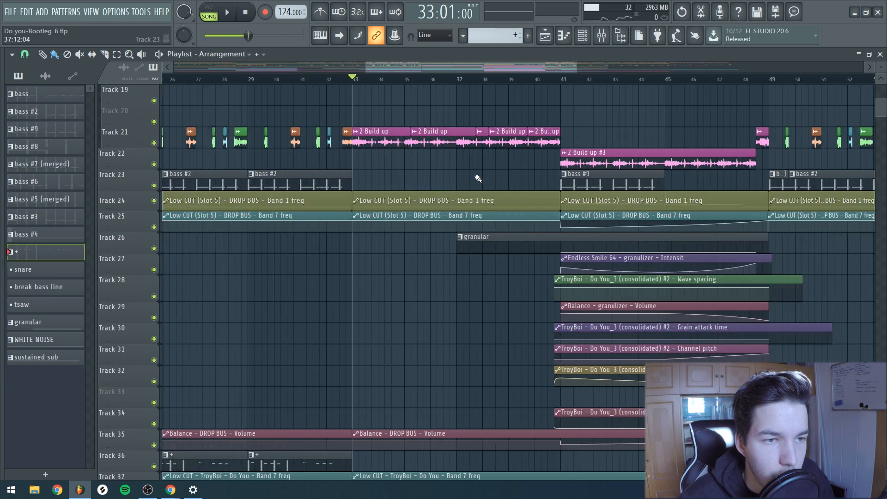
right_click(154, 142)
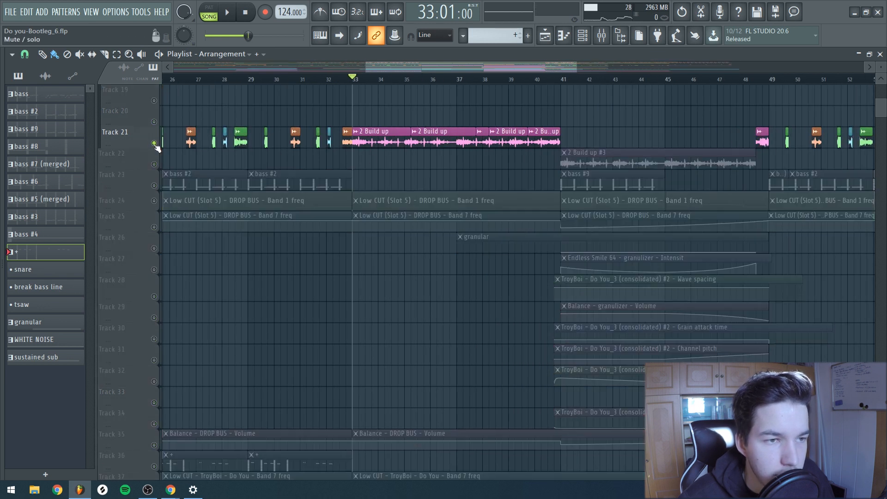
key(space)
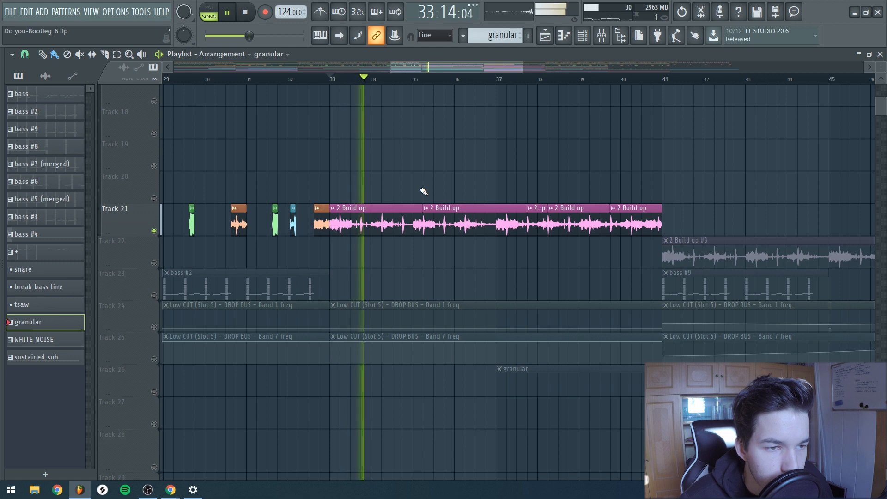
Step: Unmute the Low CUT Band 7 and Band 1 freq automation on Tracks 37 and 38 during playback, and stop
scroll(444, 296, down, 4)
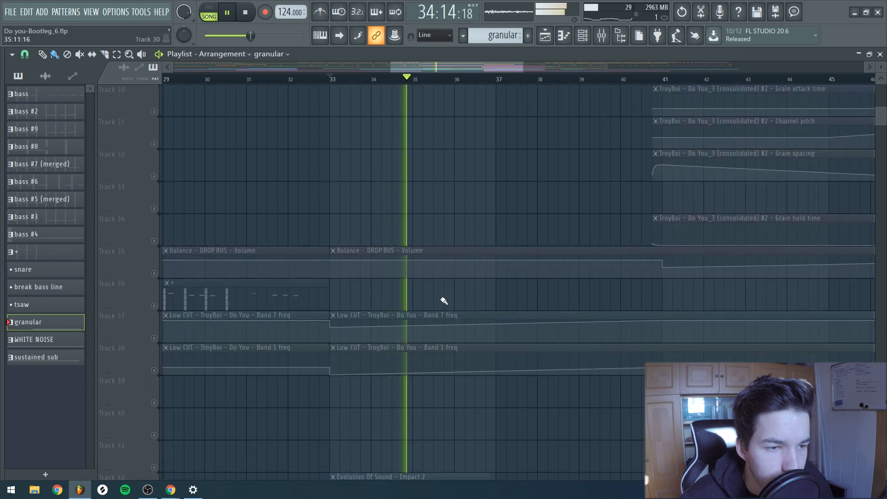
click(154, 338)
click(154, 370)
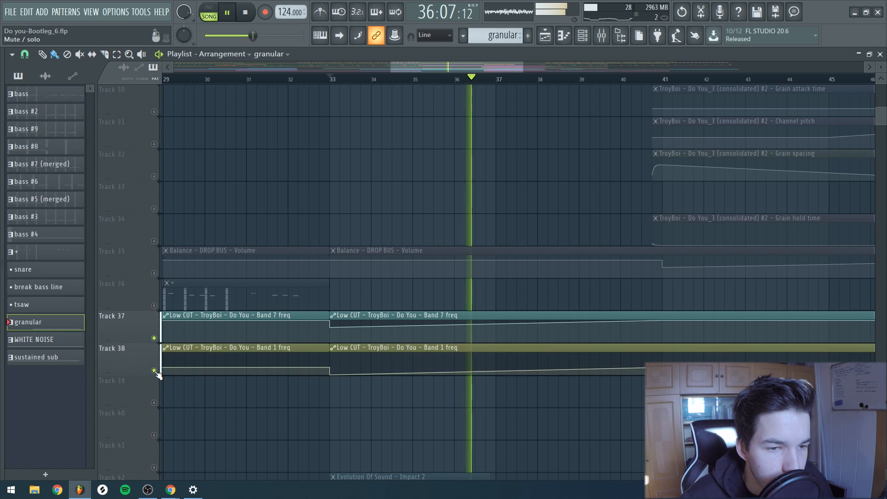
scroll(376, 308, up, 3)
scroll(376, 308, up, 1)
key(space)
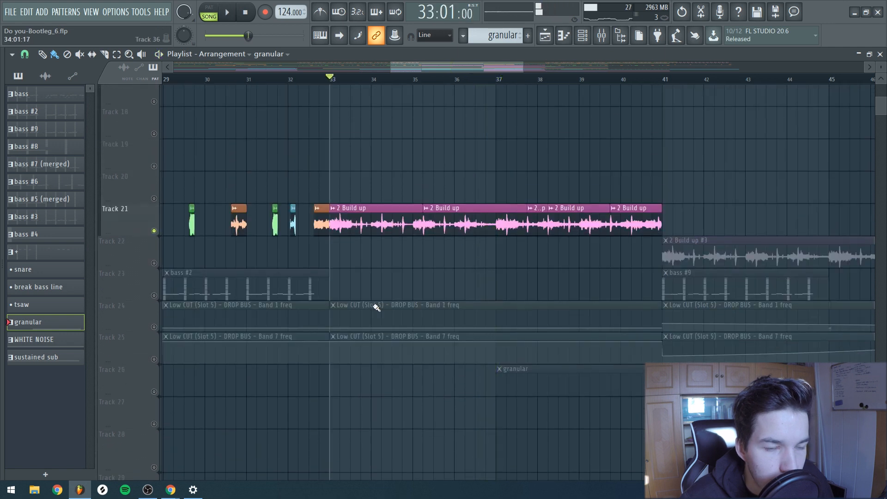
Step: Unmute the noise buildup on Track 43 and the impacts on Track 42, and briefly audition them from bar 33
ctrl+scroll(376, 308, down, 3)
scroll(373, 306, down, 7)
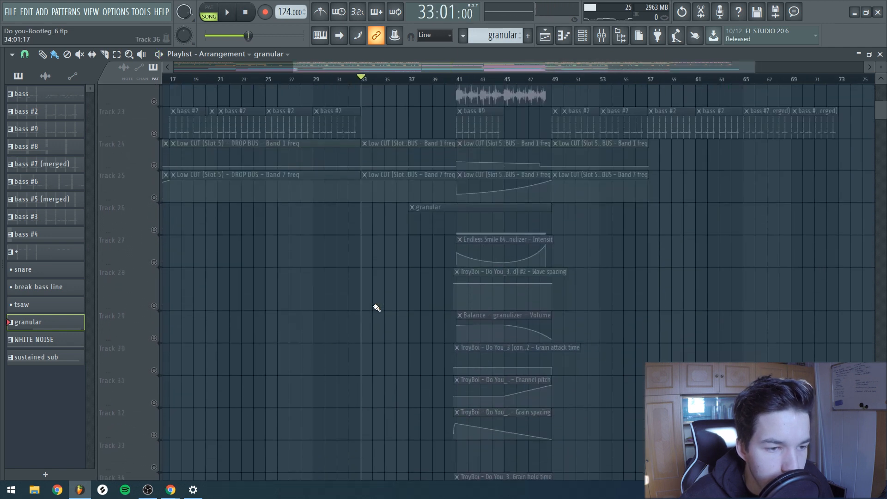
click(154, 338)
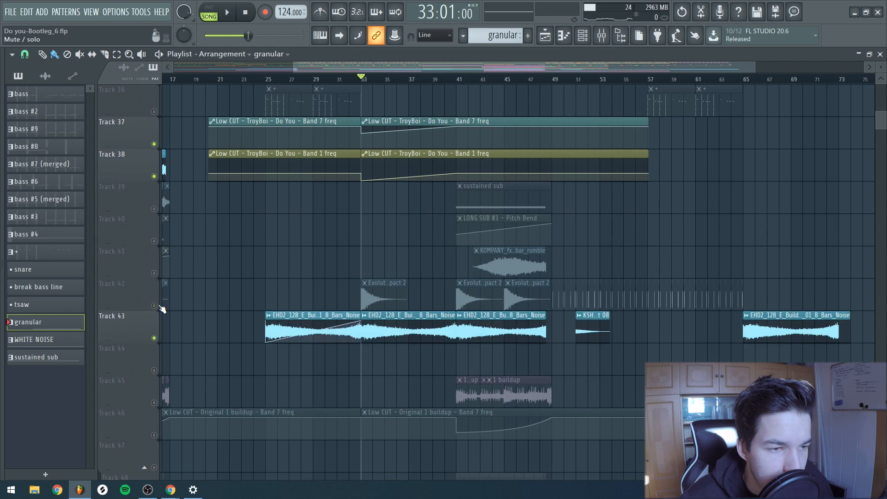
click(154, 305)
key(space)
scroll(250, 365, down, 2)
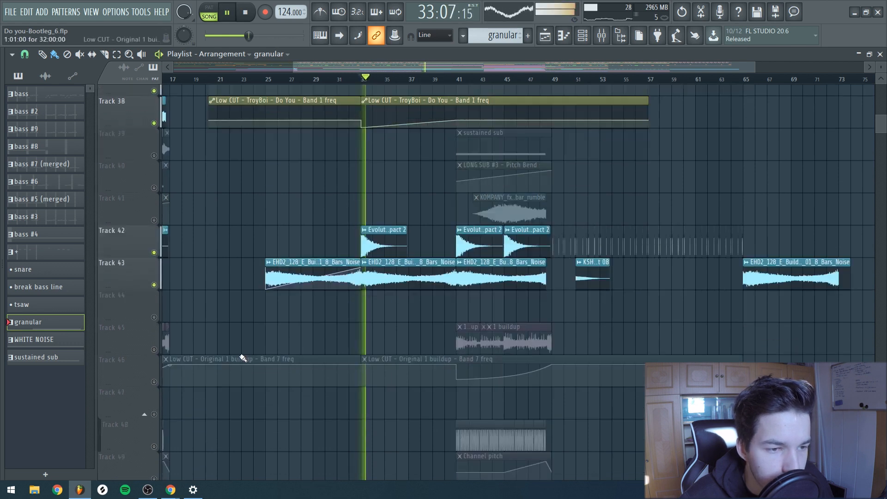
scroll(297, 365, up, 4)
key(space)
Step: Solo the granular pattern on Track 26 and unmute its automation clips on Tracks 27 to 32
scroll(436, 277, up, 10)
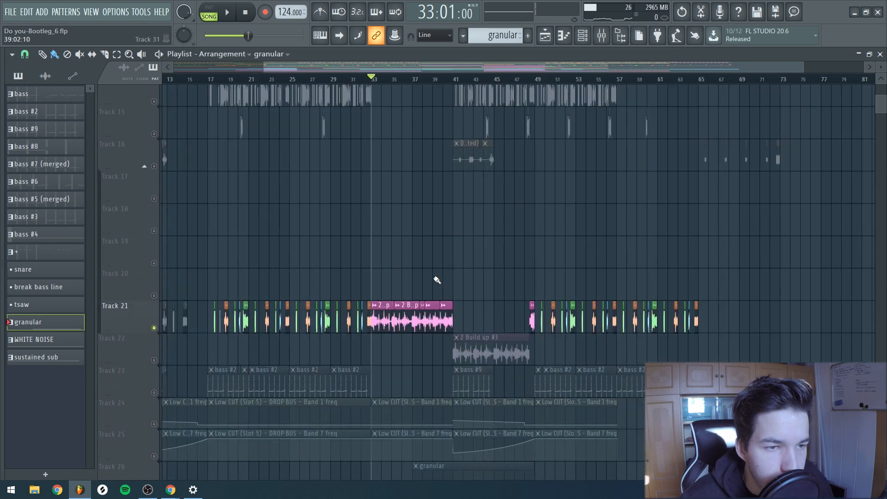
scroll(477, 275, up, 4)
scroll(573, 272, down, 4)
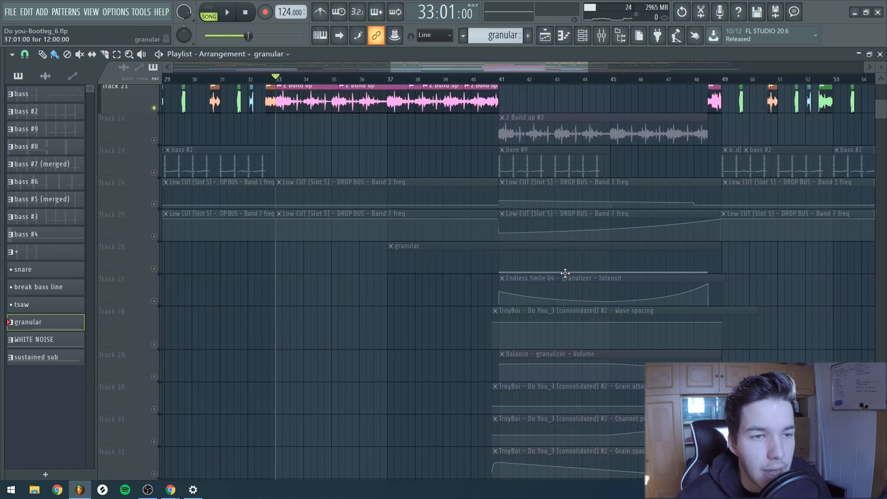
right_click(154, 262)
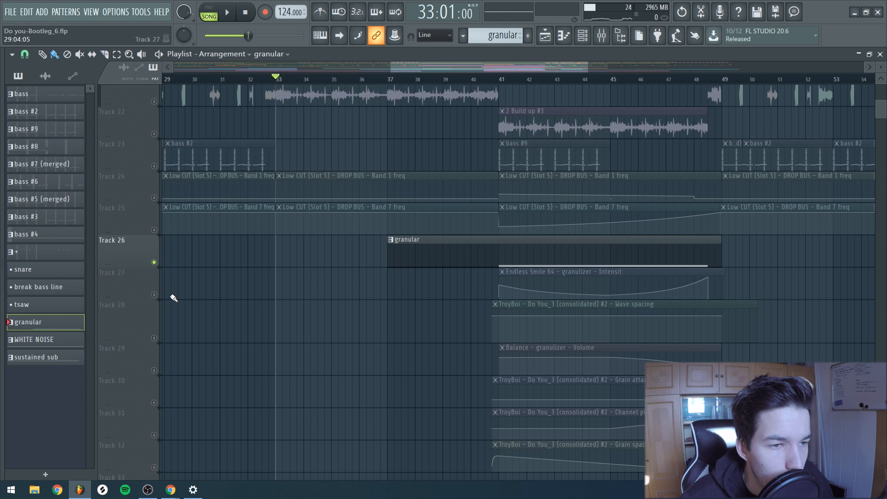
drag(155, 295, 166, 374)
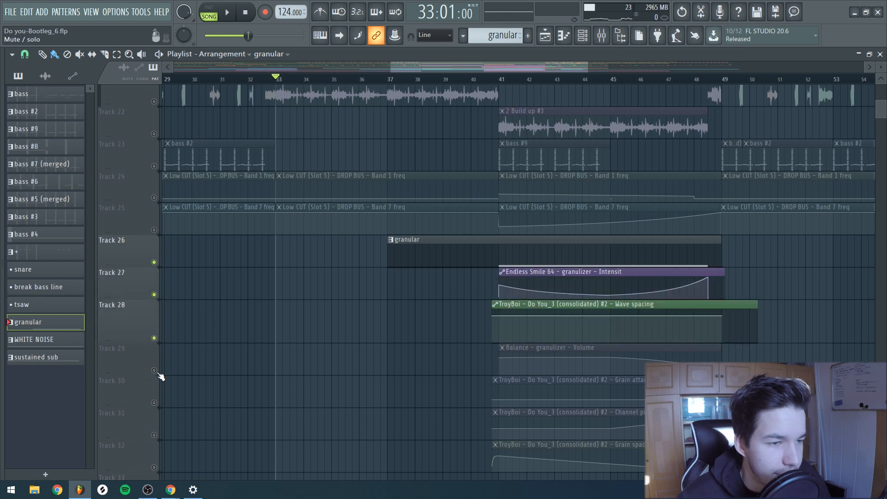
click(155, 372)
click(154, 403)
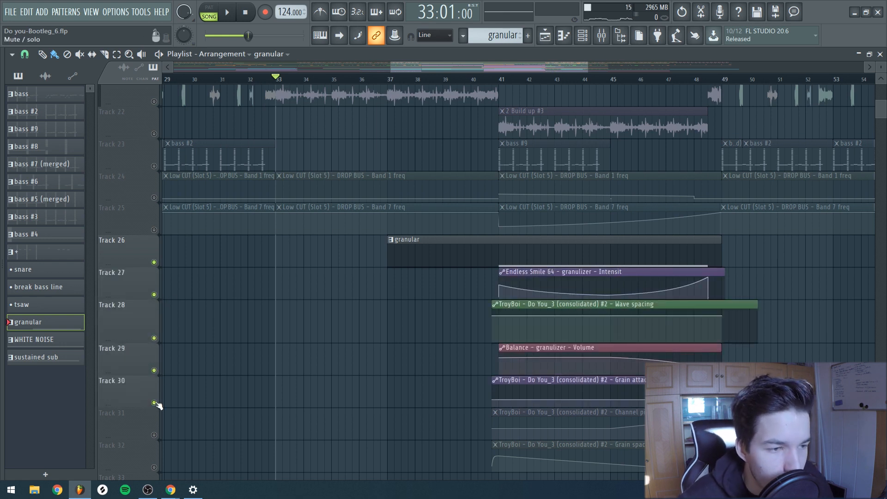
click(154, 435)
click(155, 467)
scroll(343, 350, down, 2)
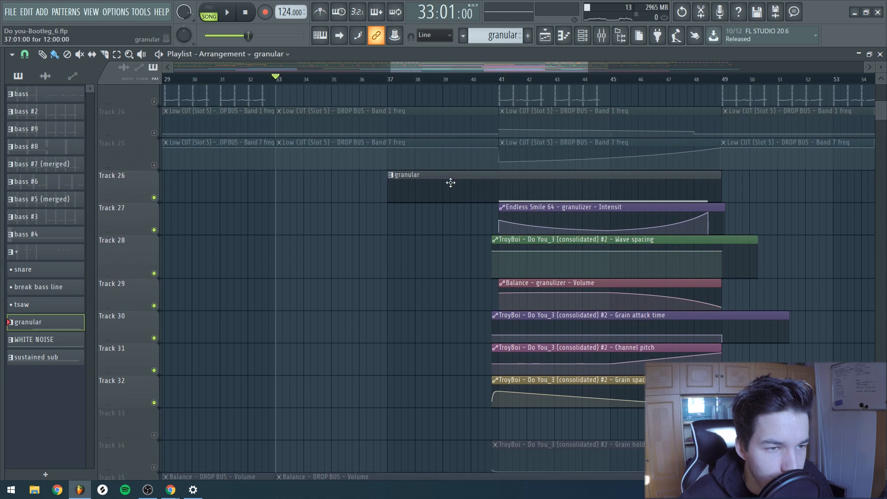
Step: Open the TroyBoi - Do You_3 Granulizer channel, audition its source waveform, examine its grain settings, and close it
key(F6)
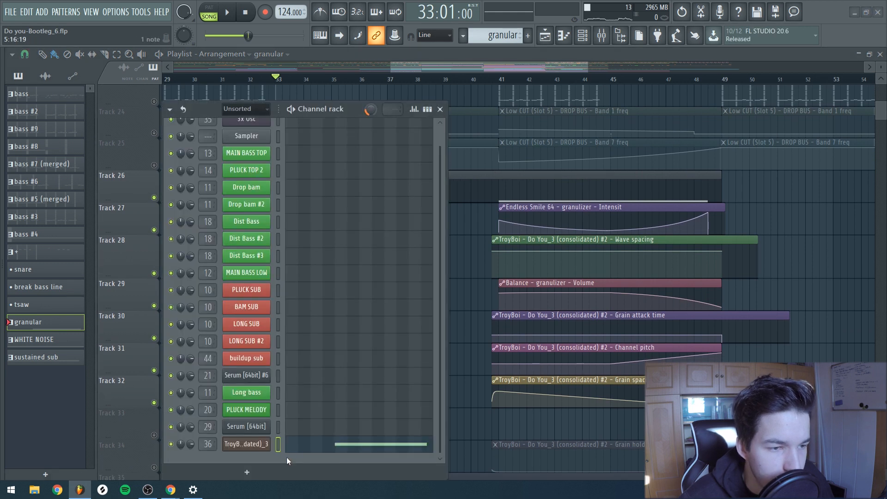
click(257, 446)
drag(402, 154, 421, 109)
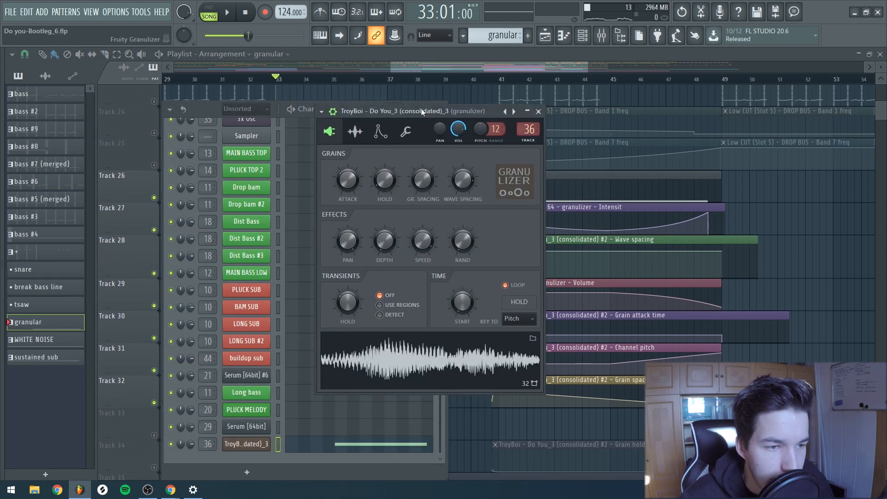
click(409, 354)
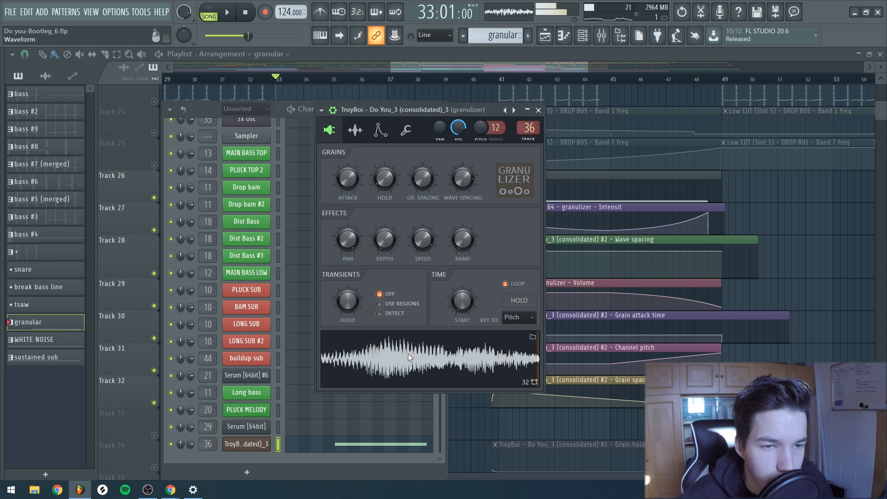
click(581, 340)
key(F6)
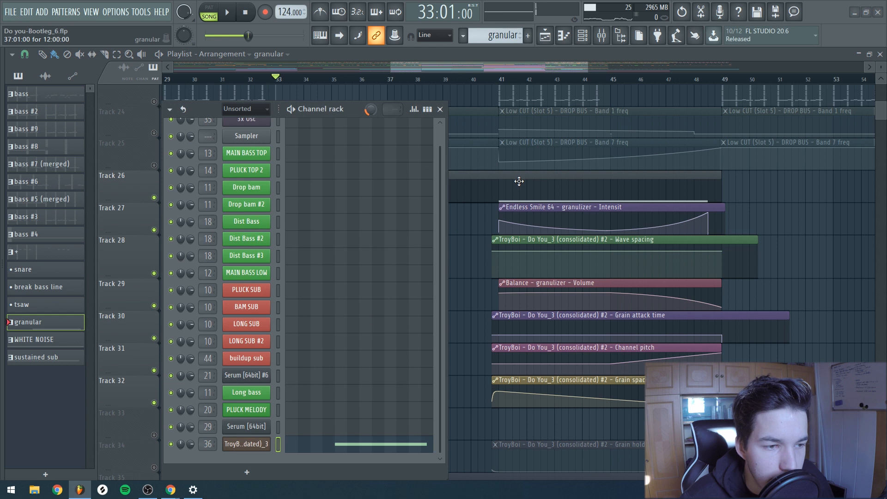
click(260, 445)
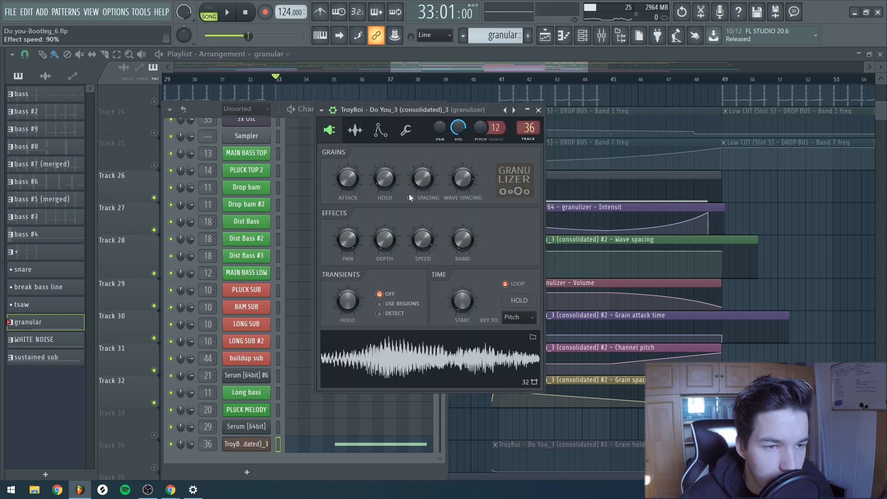
click(847, 262)
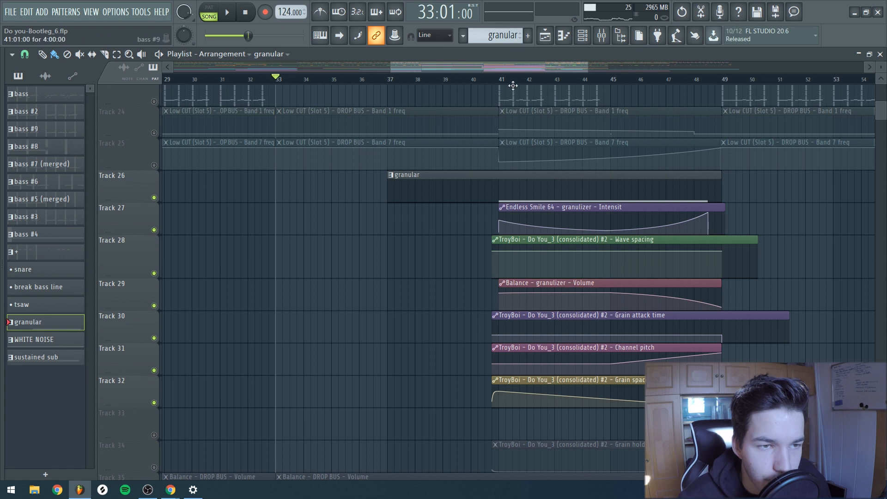
Step: Unmute the Grain hold time automation on Track 34, play the granular buildup from position 41:02, and stop
ctrl+scroll(603, 230, up, 3)
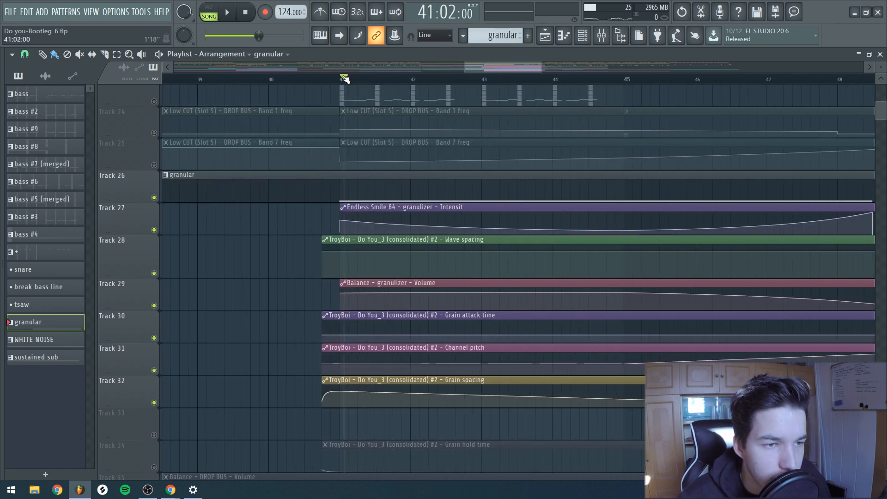
ctrl+scroll(367, 265, down, 3)
click(154, 467)
key(space)
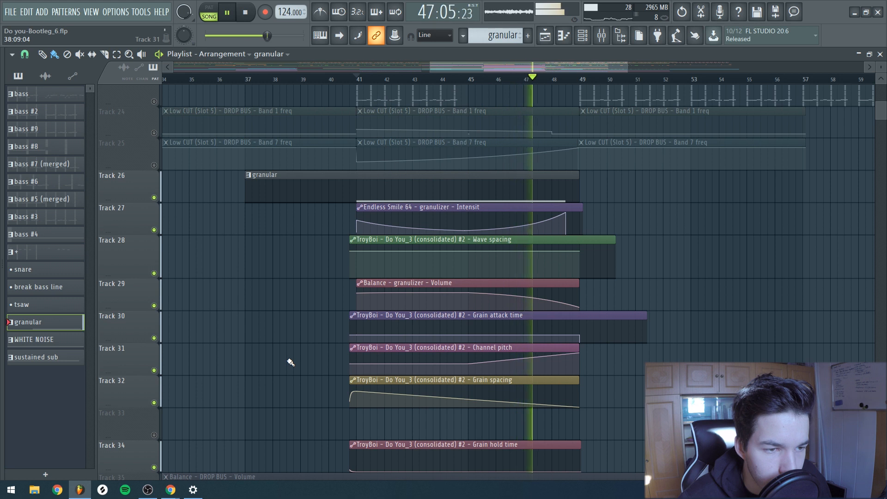
key(space)
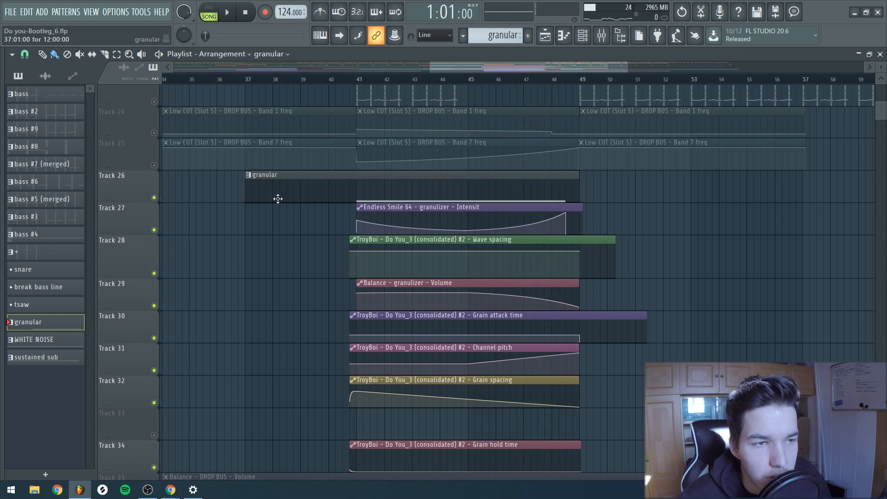
Step: Unmute all the playlist tracks and select the bass #9 clip on Track 23
scroll(285, 216, up, 3)
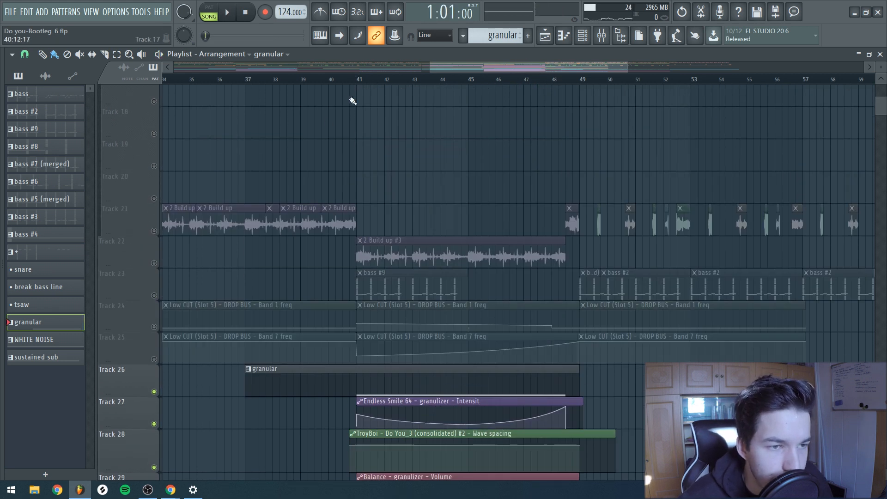
click(159, 265)
drag(457, 301, 318, 285)
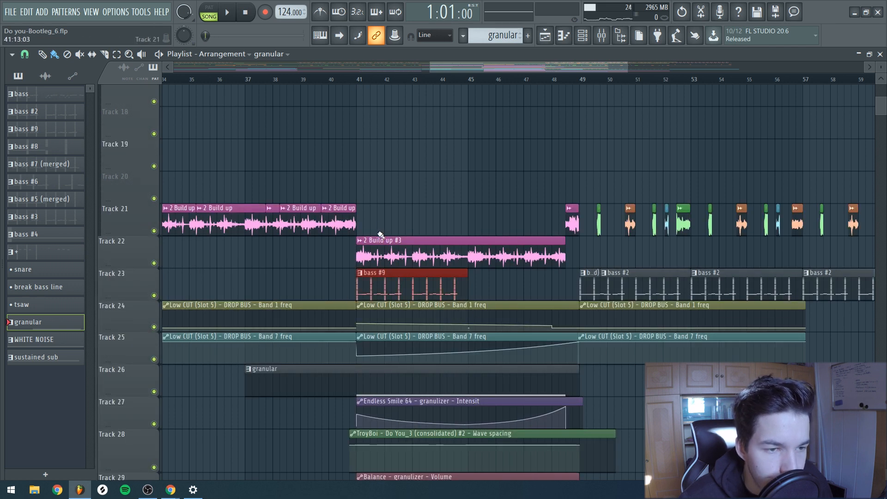
Step: Examine the buildup's effect and automation tracks, and play the full mix from bar 48 into the second drop until bar 55
scroll(380, 235, down, 10)
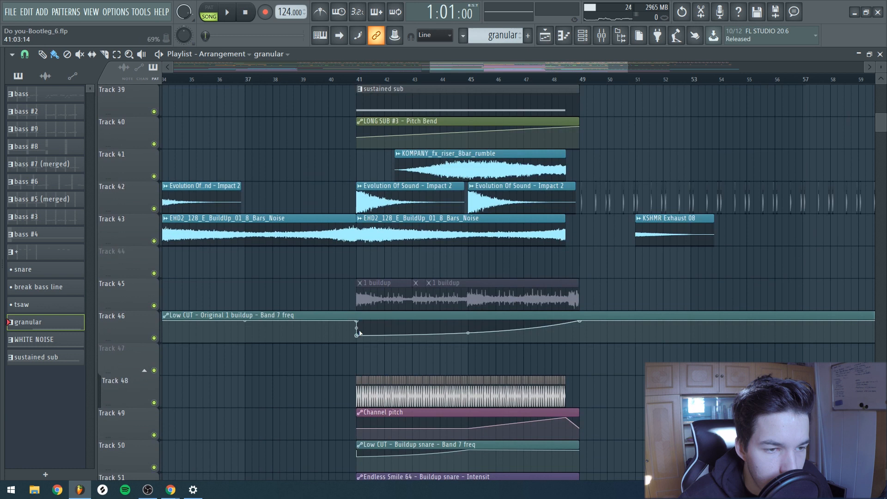
scroll(504, 199, down, 3)
scroll(535, 381, up, 11)
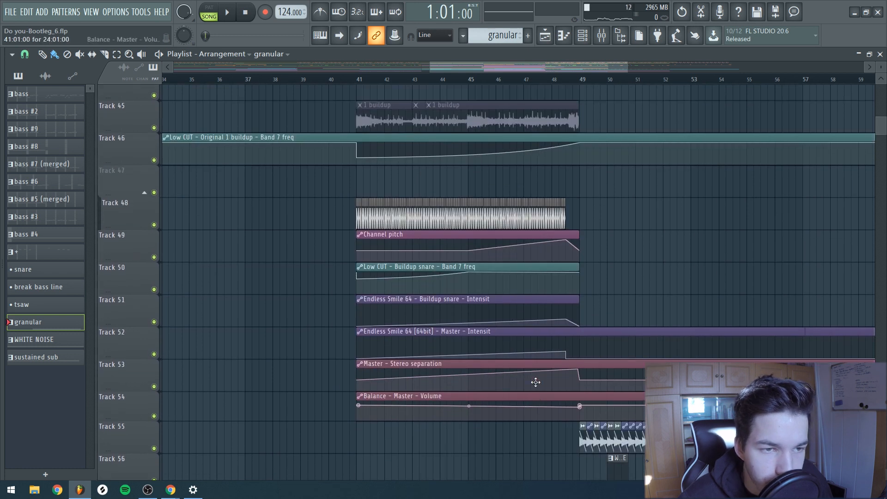
scroll(535, 380, up, 7)
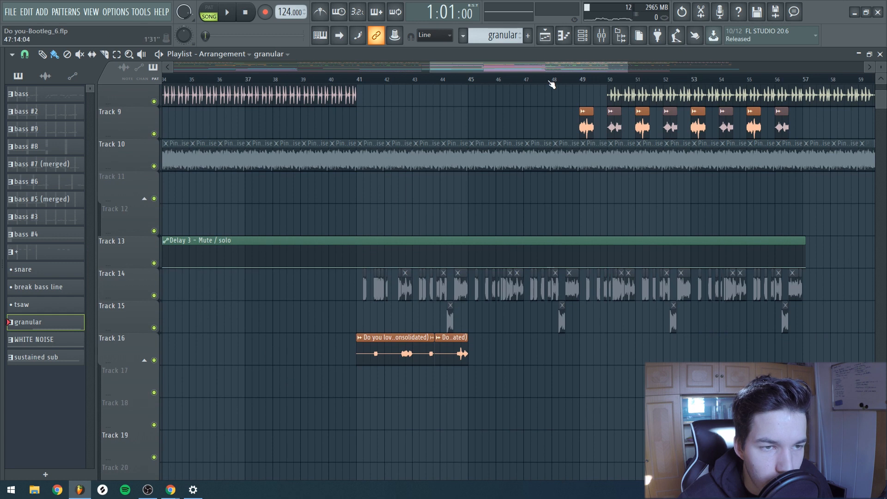
key(space)
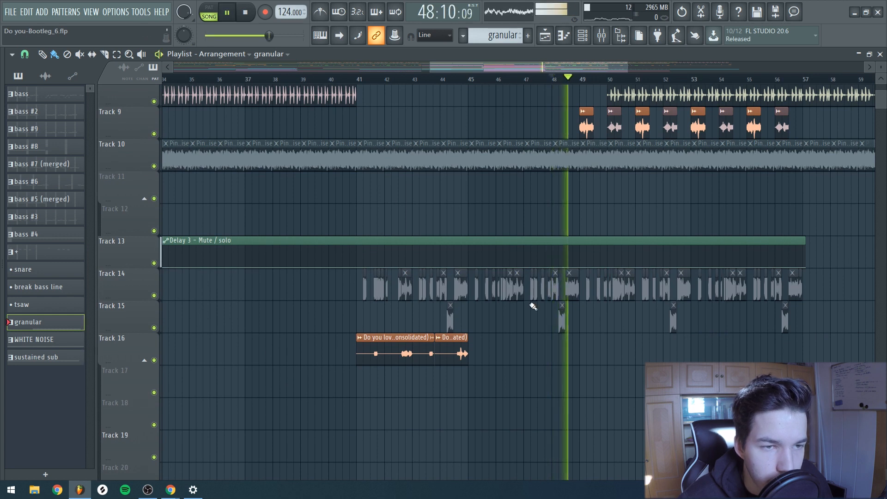
scroll(478, 340, down, 3)
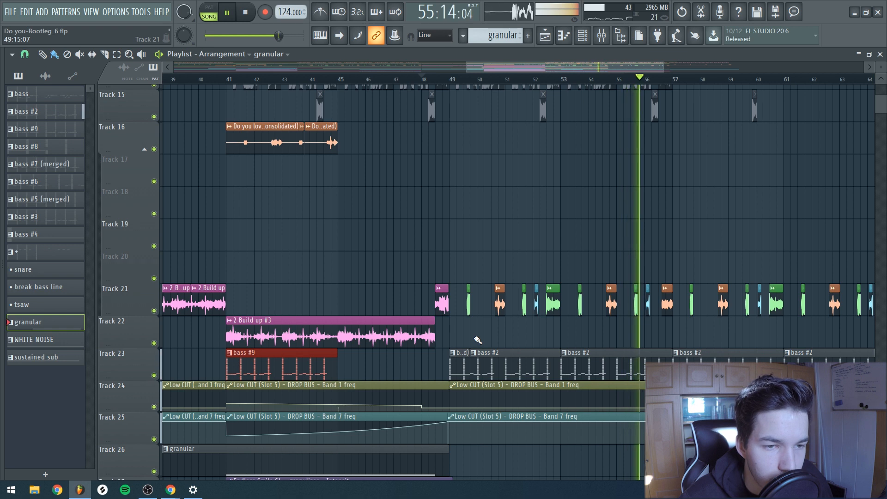
key(space)
Step: Solo the vocal clips on Track 9, play them from position 48:14, stop, and unsolo the track
scroll(508, 330, down, 4)
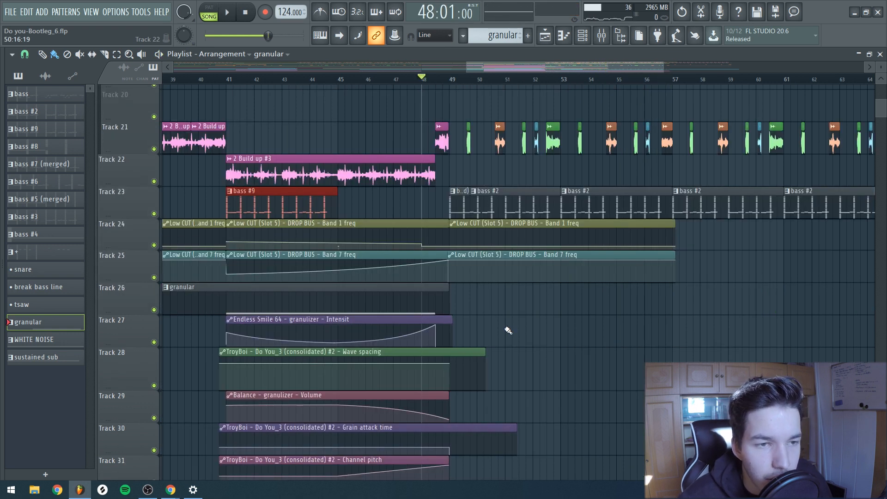
scroll(506, 330, up, 8)
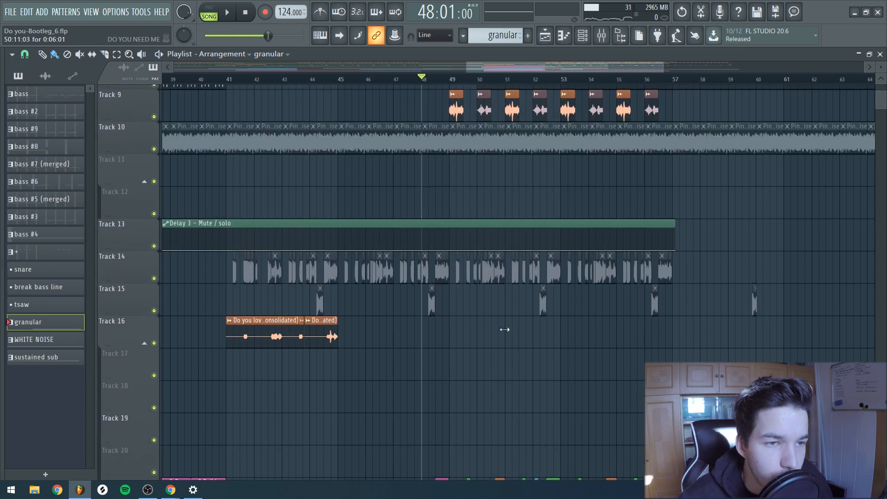
scroll(505, 330, up, 6)
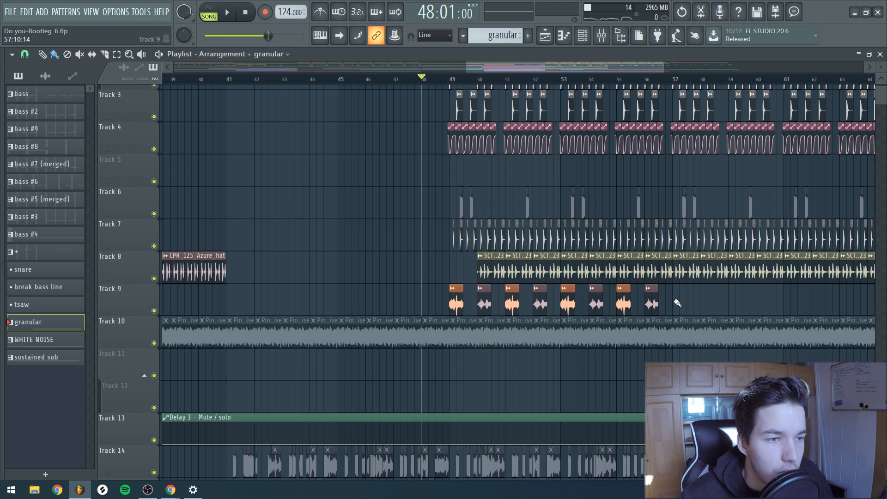
right_click(154, 311)
click(453, 82)
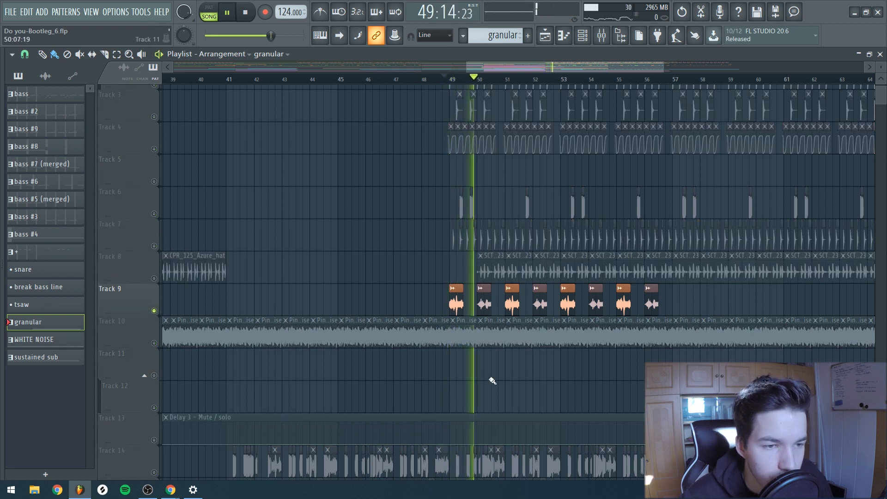
key(space)
right_click(155, 310)
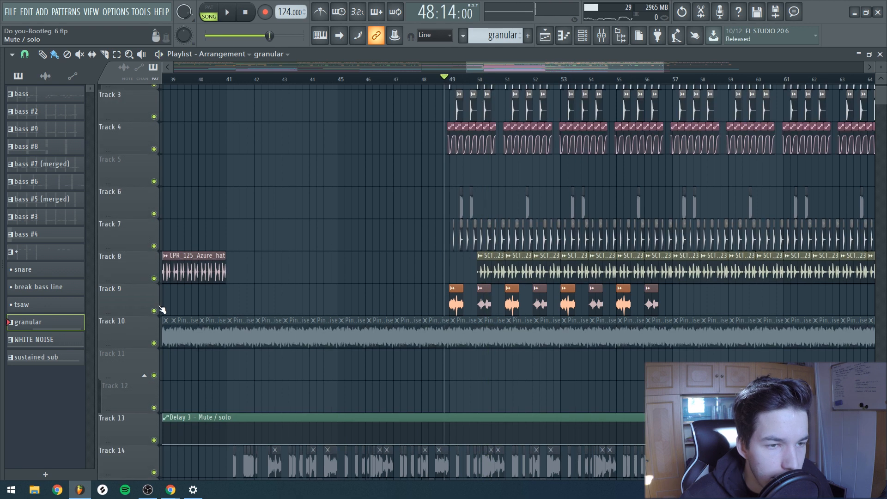
Step: Solo the top loop clips on Track 8 and play them from position 49:16
scroll(488, 221, up, 3)
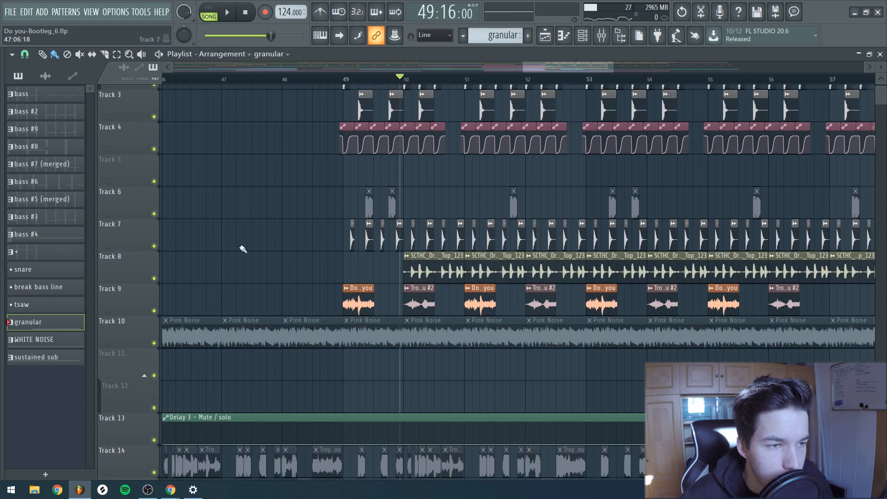
right_click(154, 278)
key(space)
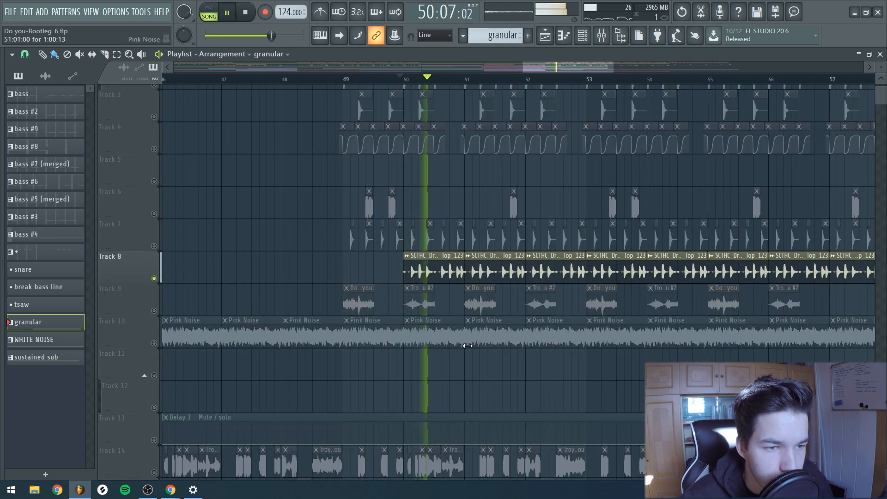
Step: Stop playback and switch the solo from the top loops on Track 8 to the ride clips on Track 55
key(space)
right_click(155, 278)
scroll(277, 356, down, 8)
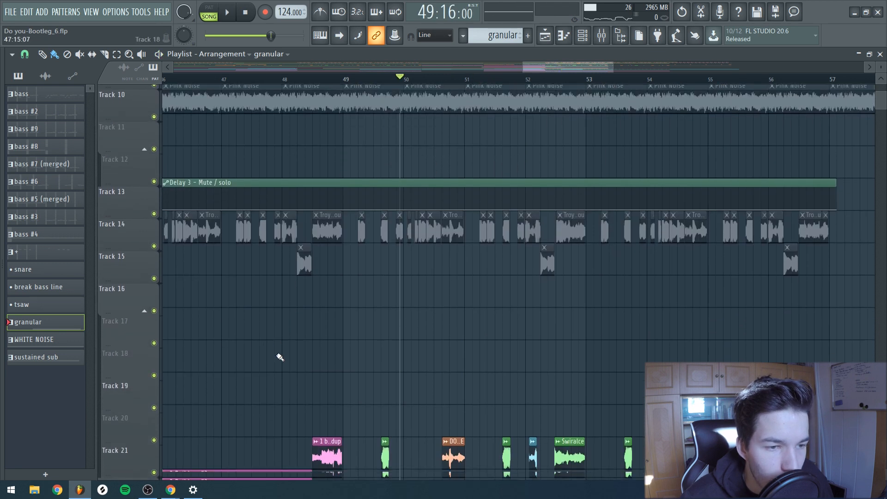
scroll(279, 358, down, 8)
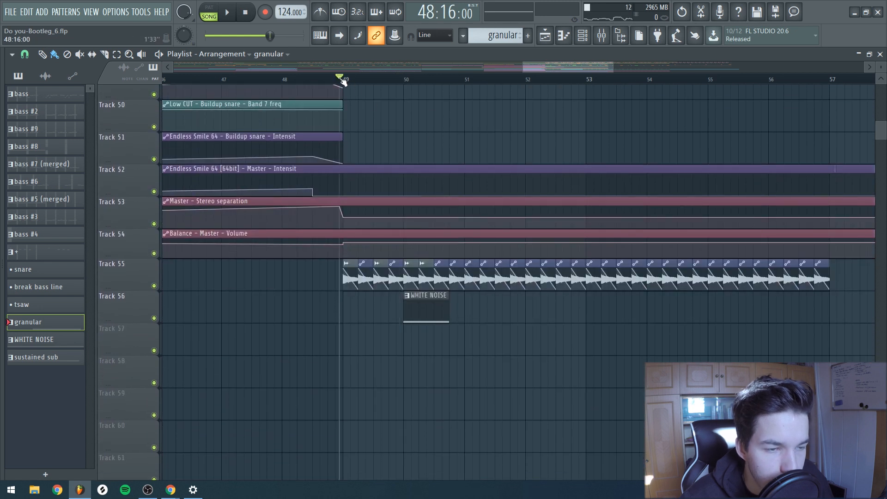
right_click(154, 286)
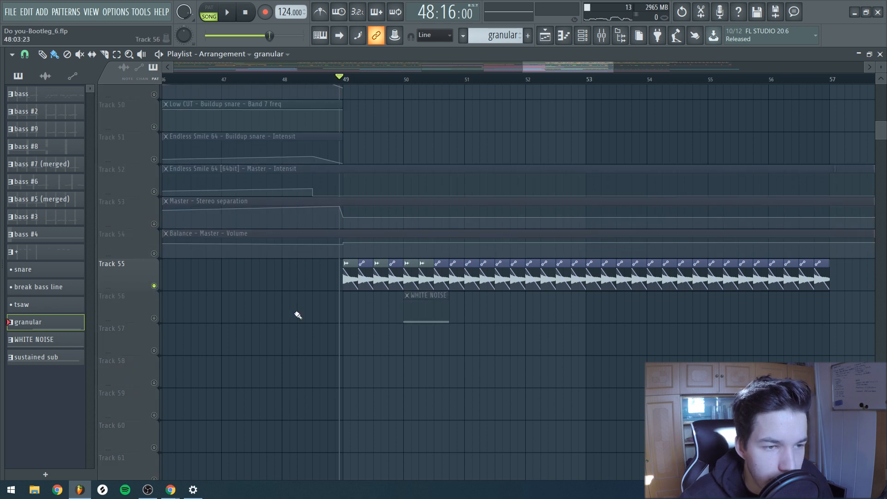
Step: Open the channel settings of the KSHMR Rides 02 sample from its clip on Track 55
scroll(454, 319, up, 8)
mouse_move(340, 262)
mouse_down()
mouse_move(341, 305)
mouse_move(334, 262)
mouse_up()
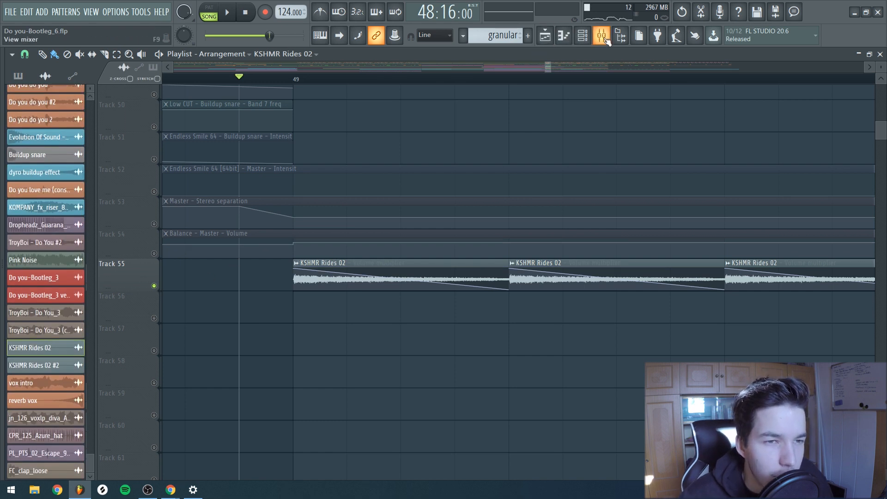
click(588, 37)
scroll(298, 320, down, 8)
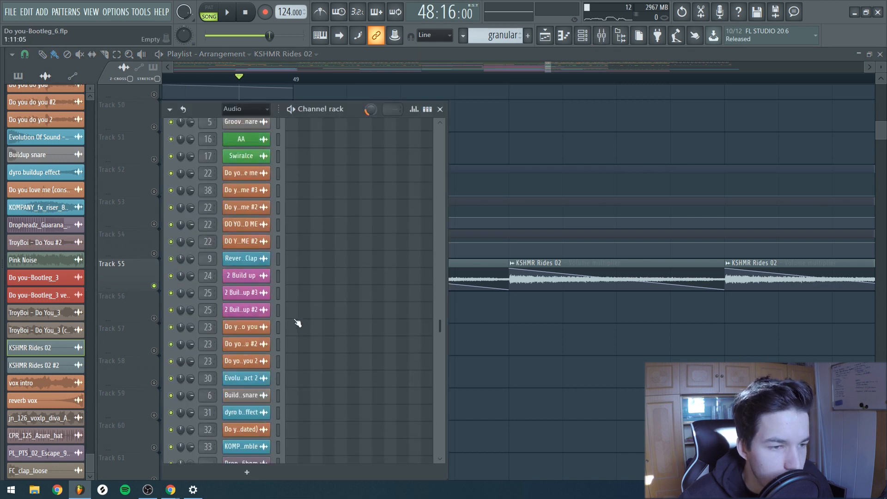
double_click(488, 268)
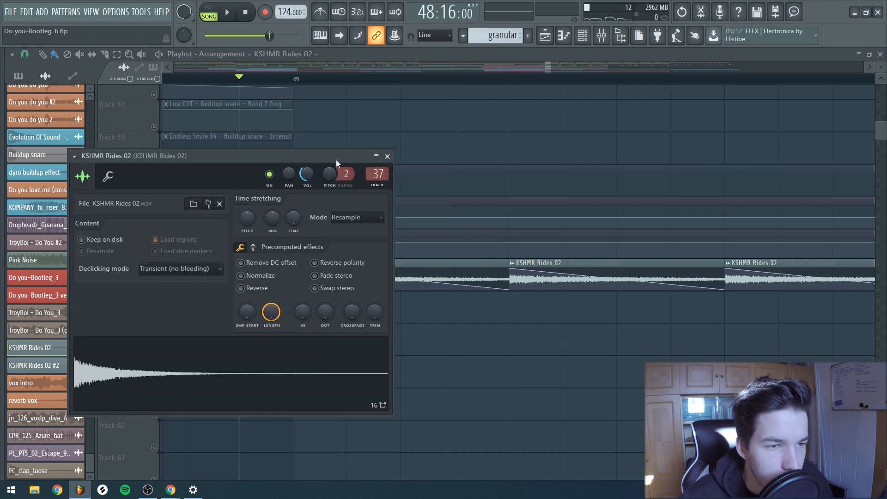
Step: Inspect the Kickstart-64bit effect on the mixer track of KSHMR Rides 02, and close the plugin and mixer
double_click(377, 175)
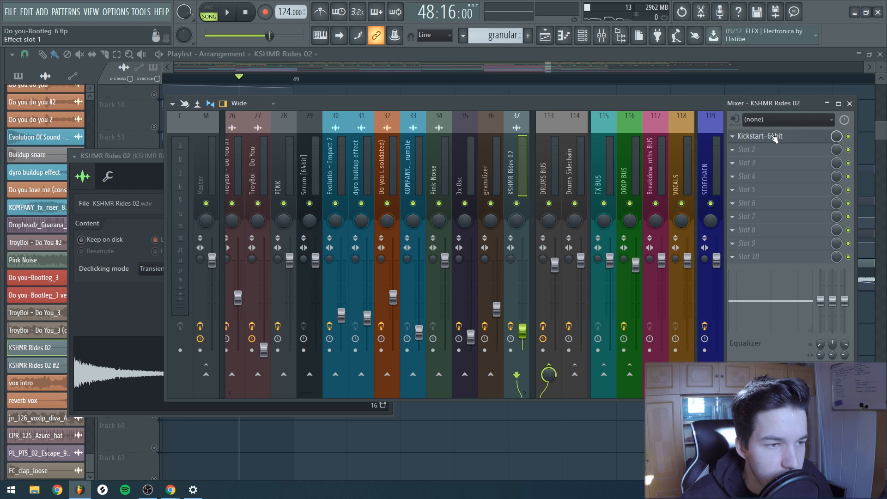
click(775, 137)
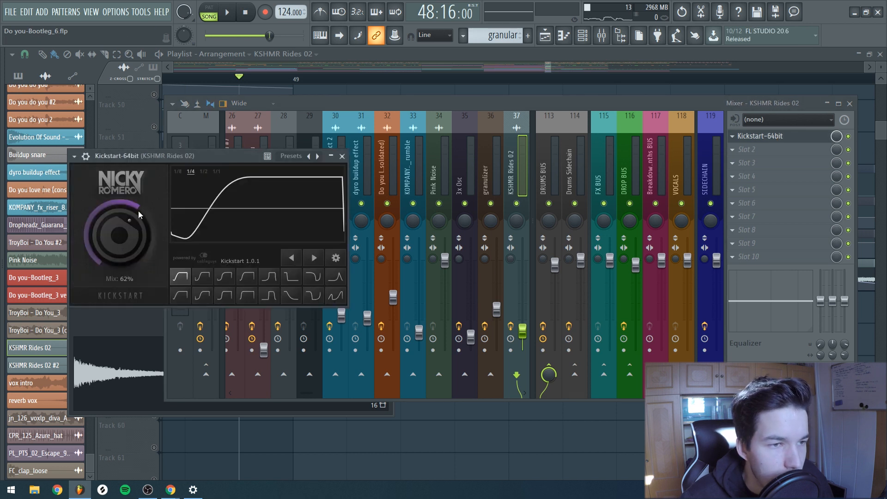
click(343, 156)
click(503, 86)
Step: Unsolo Track 55 and briefly play the full mix from position 48:16
scroll(494, 222, down, 5)
right_click(154, 287)
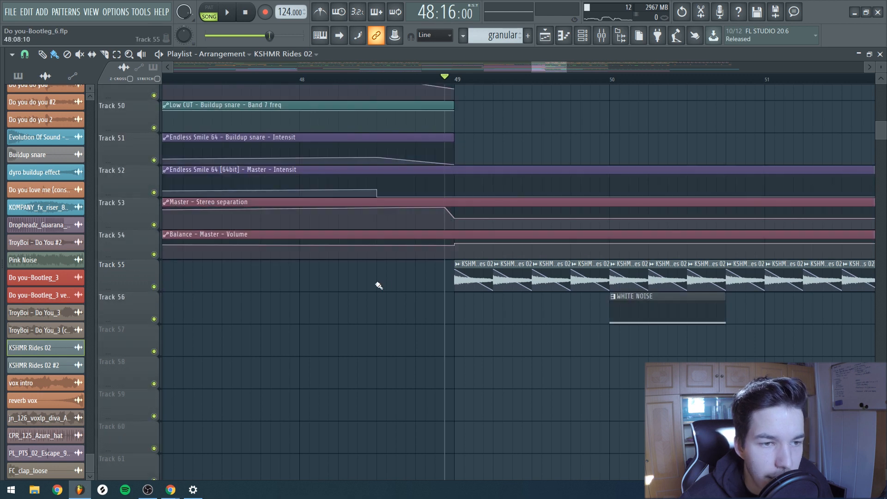
scroll(388, 298, down, 5)
scroll(387, 323, up, 4)
scroll(388, 324, down, 4)
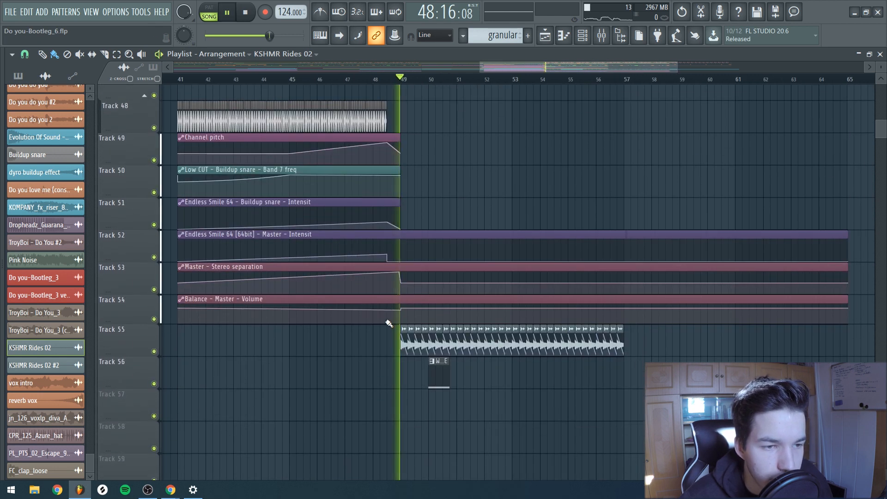
key(space)
key(space)
Step: Play the full mix from position 49:02 past bar 51 while viewing the automation and ride tracks, and stop
scroll(441, 407, up, 3)
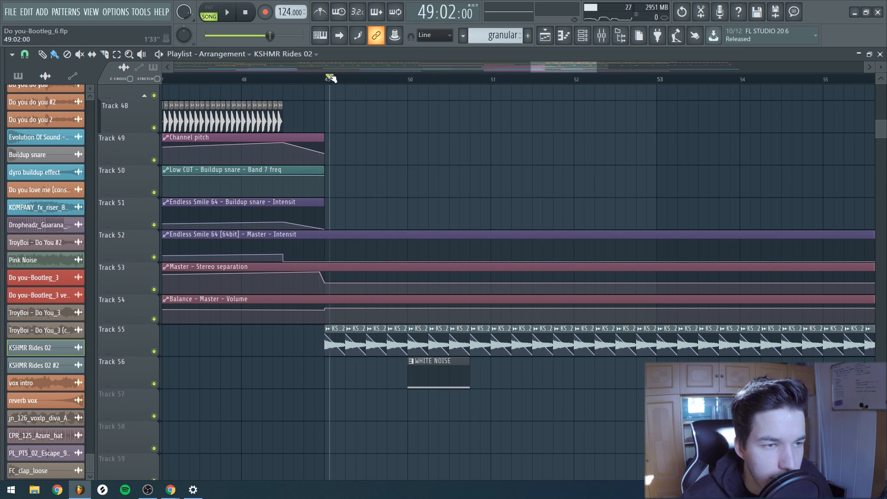
scroll(363, 184, up, 4)
key(space)
scroll(363, 185, down, 7)
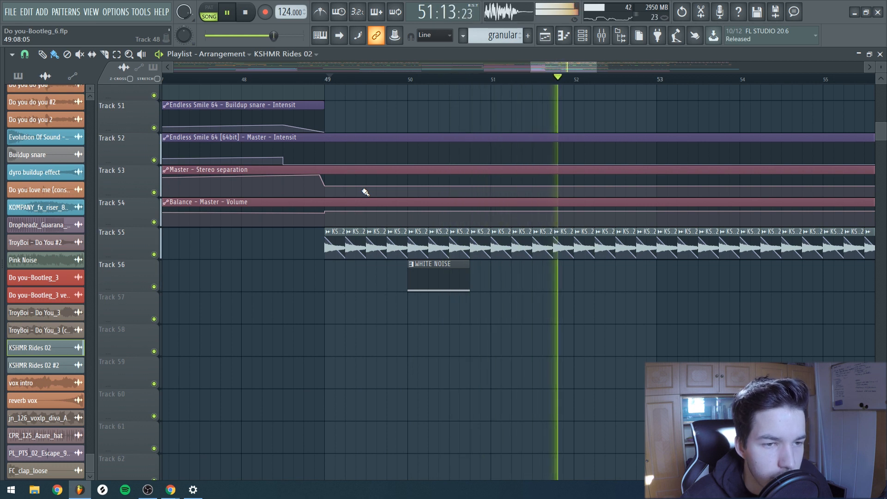
scroll(365, 192, up, 7)
scroll(364, 195, down, 4)
scroll(364, 198, down, 3)
key(space)
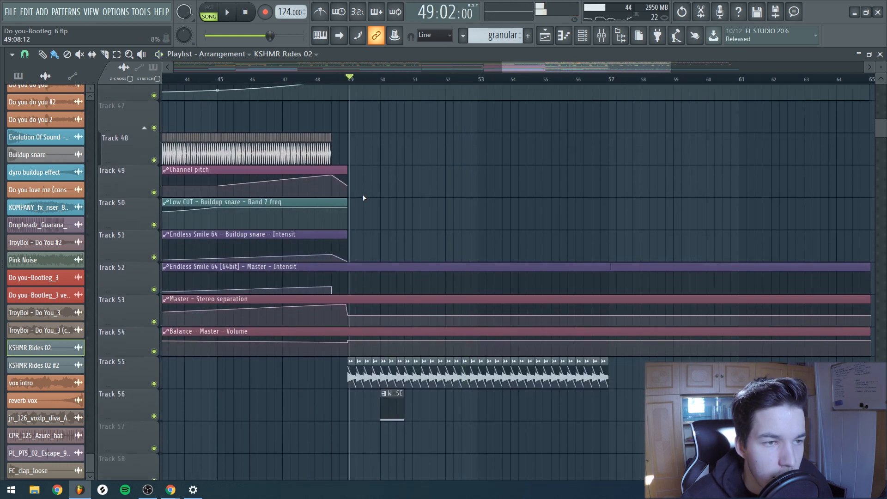
Step: Review the second drop's drum, vocal and bass tracks, play the full mix from position 48:05 past bar 50, and stop
scroll(365, 201, up, 13)
scroll(371, 207, up, 3)
scroll(360, 221, up, 2)
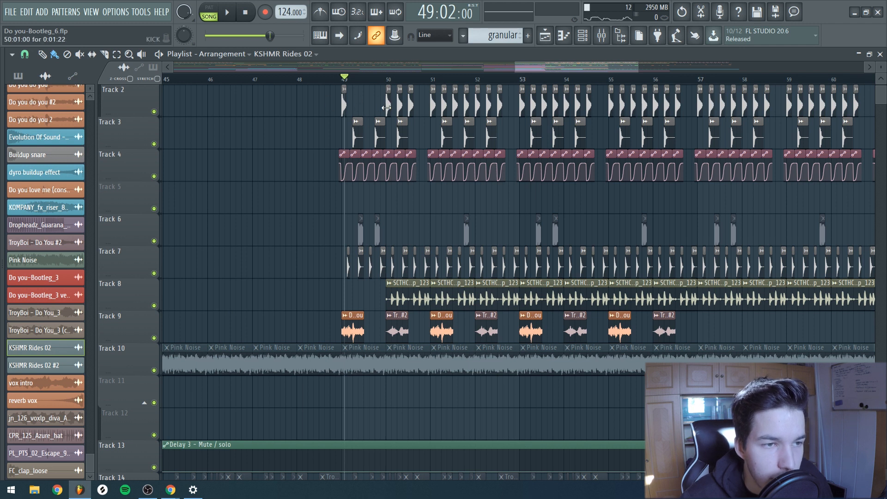
scroll(382, 131, up, 3)
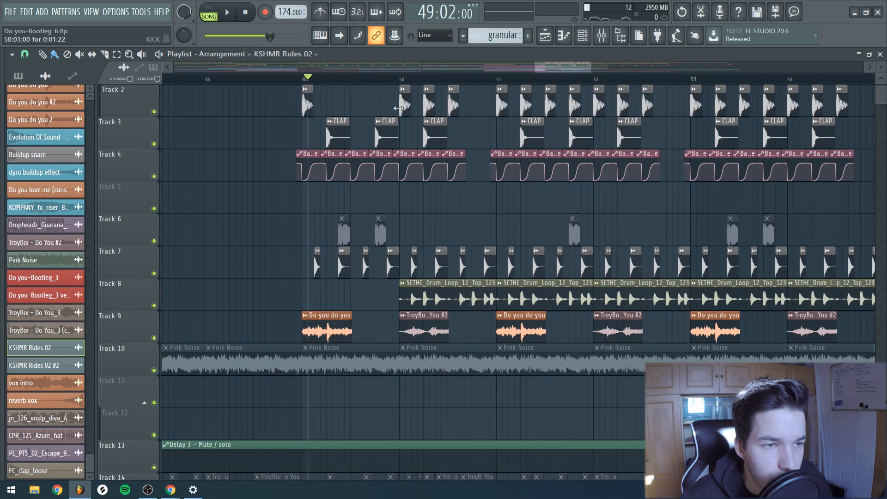
scroll(360, 129, down, 3)
scroll(393, 171, down, 7)
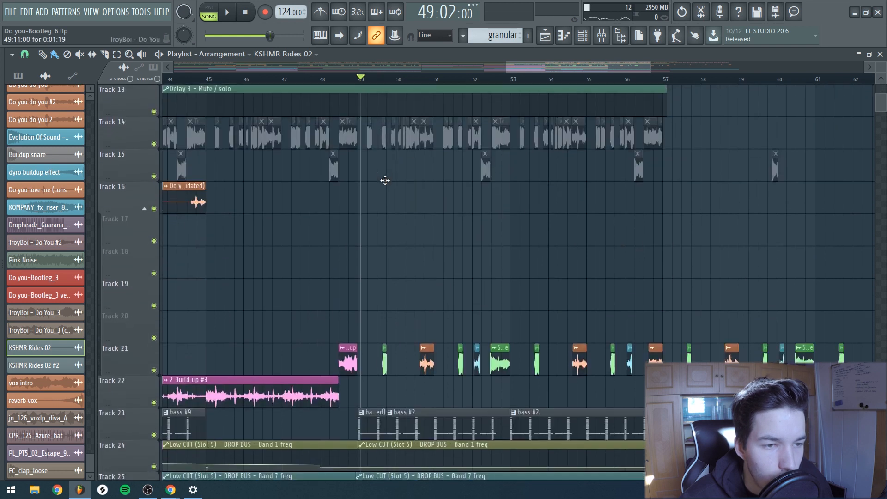
scroll(392, 198, up, 5)
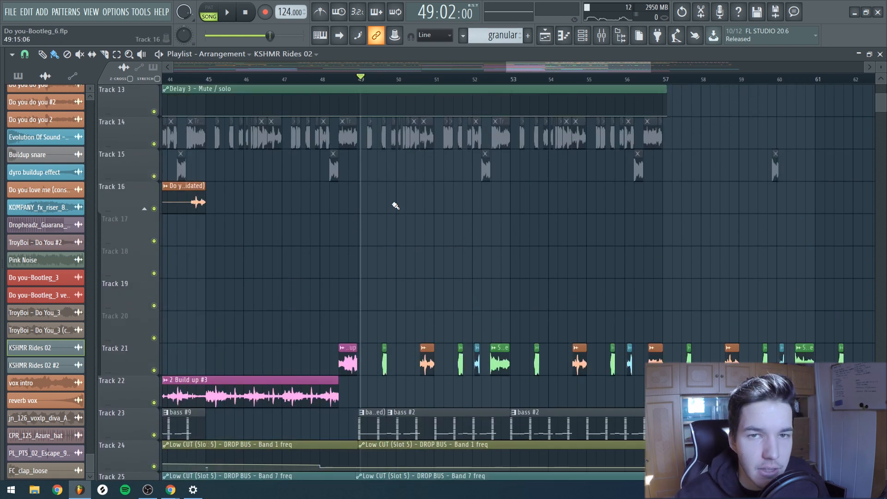
key(space)
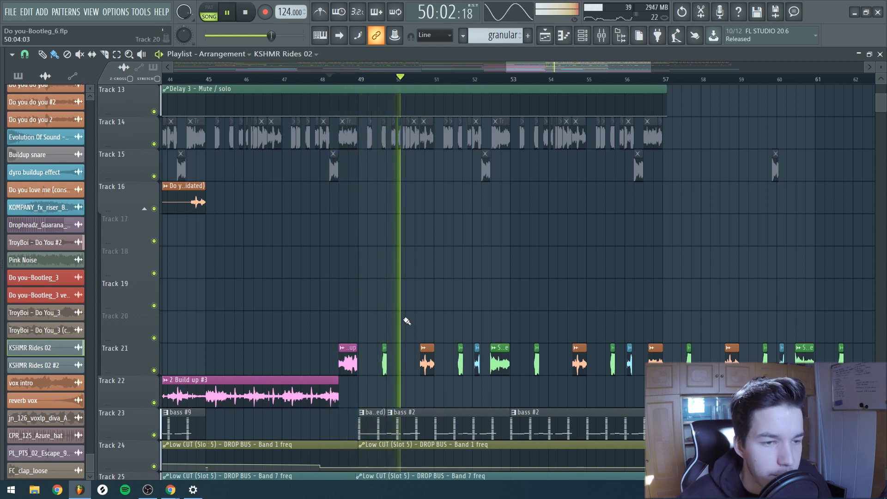
scroll(406, 323, down, 5)
key(space)
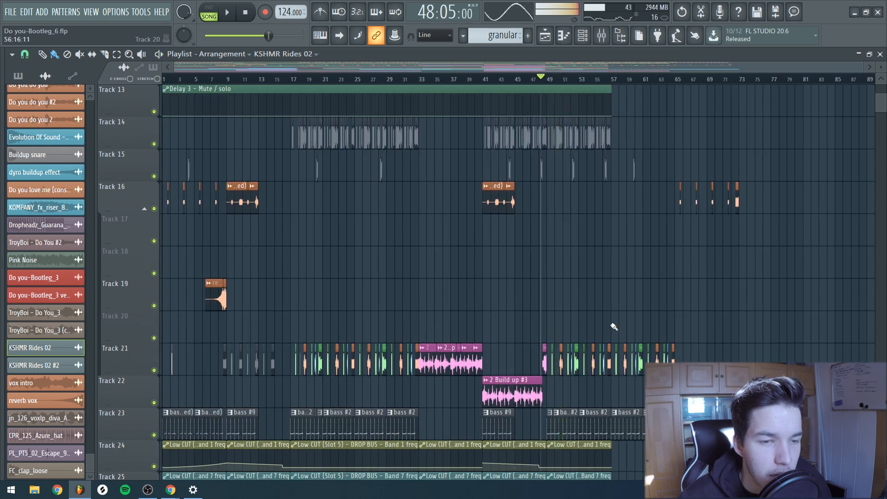
Step: Locate the pattern clips on Track 36 after bar 57 and play the full mix from position 56:14 past bar 61
scroll(604, 347, down, 6)
scroll(585, 295, up, 3)
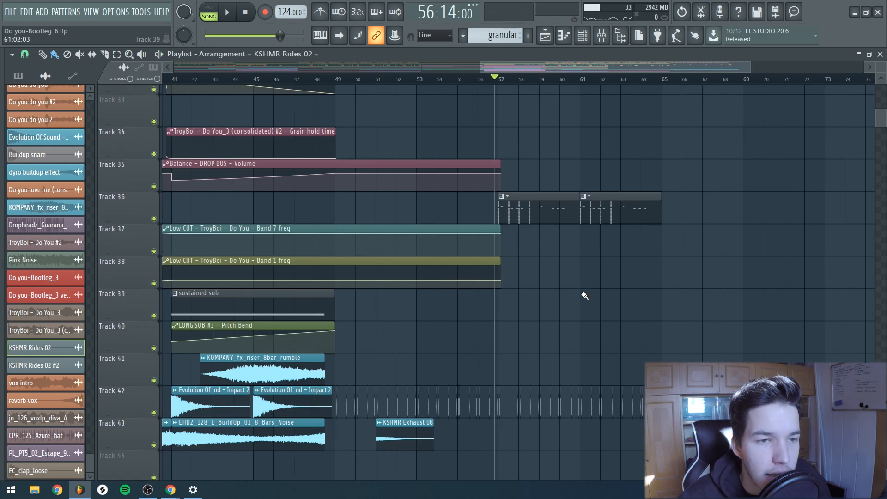
scroll(577, 308, up, 4)
scroll(416, 283, up, 5)
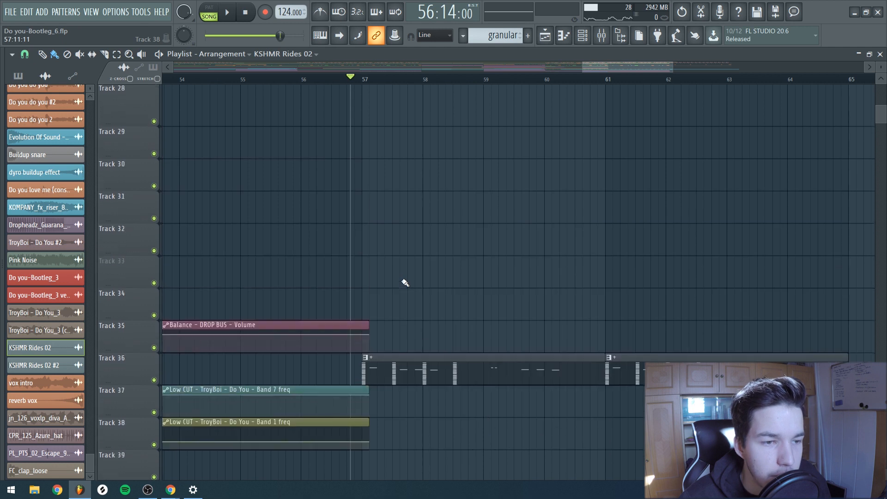
key(space)
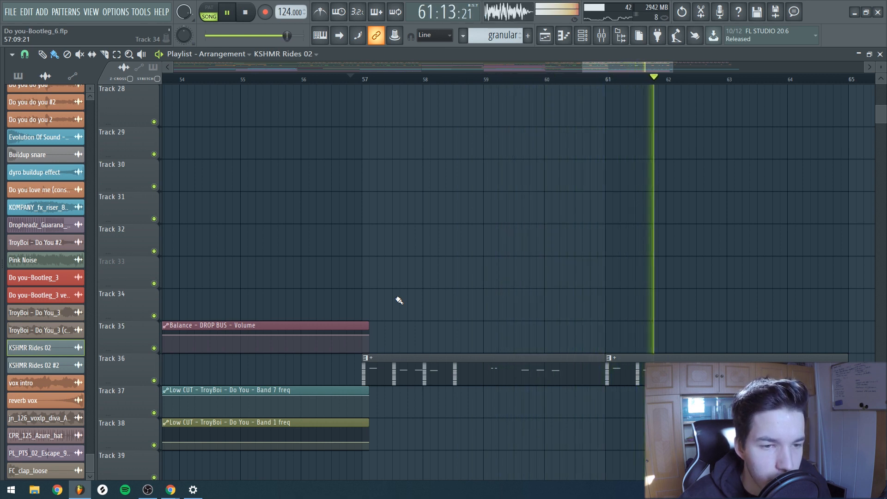
Step: Play the outro from about bar 65 and examine the EHD2_128_E_BuildUp_01_8_Bars_Noise clip on Track 43
scroll(399, 300, down, 3)
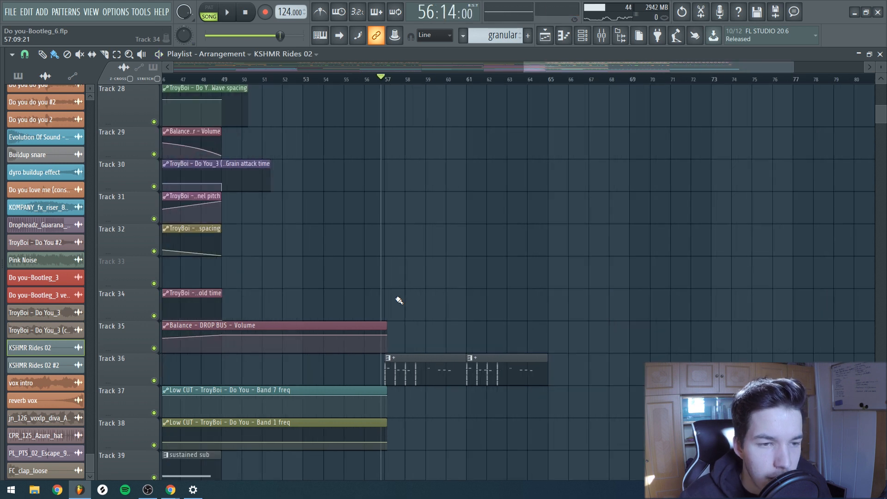
scroll(575, 342, down, 10)
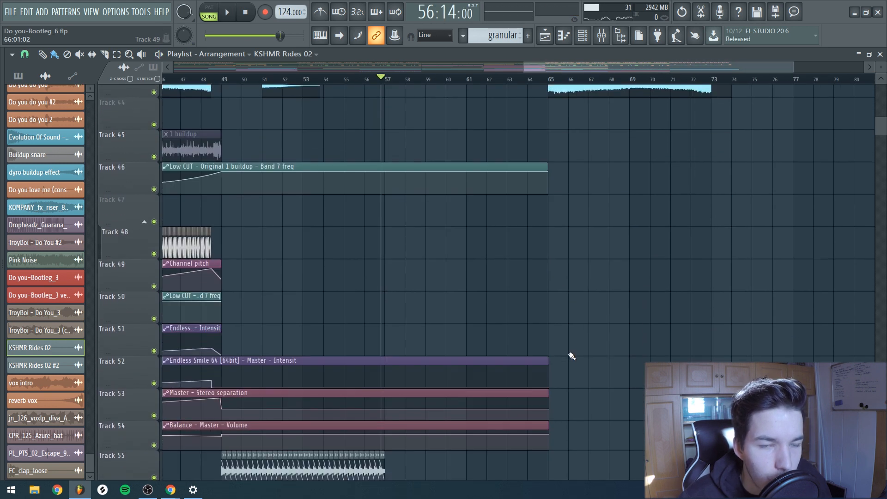
scroll(573, 356, up, 7)
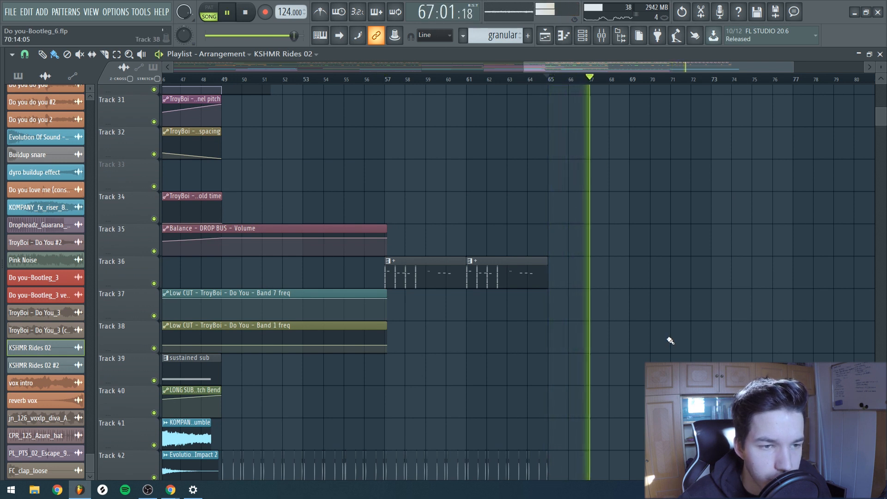
scroll(670, 341, down, 6)
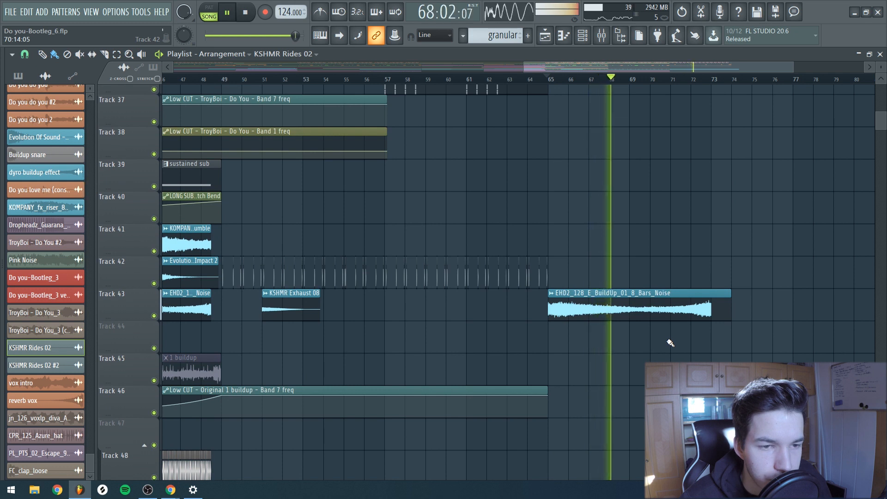